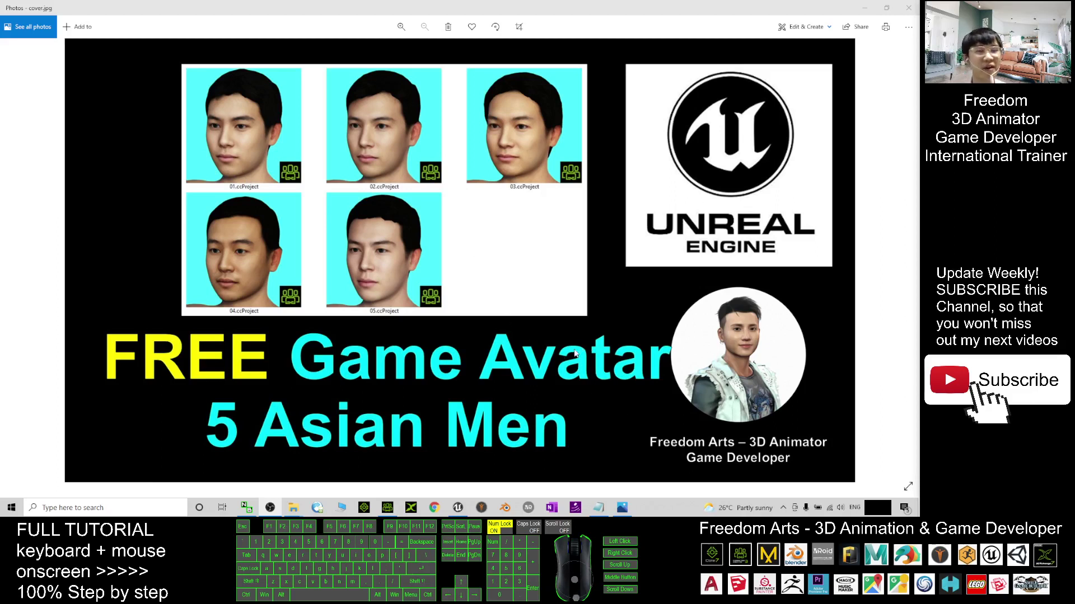
Bring notes.txt with the download links to the front over the avatar pack cover image.
left_click(607, 511)
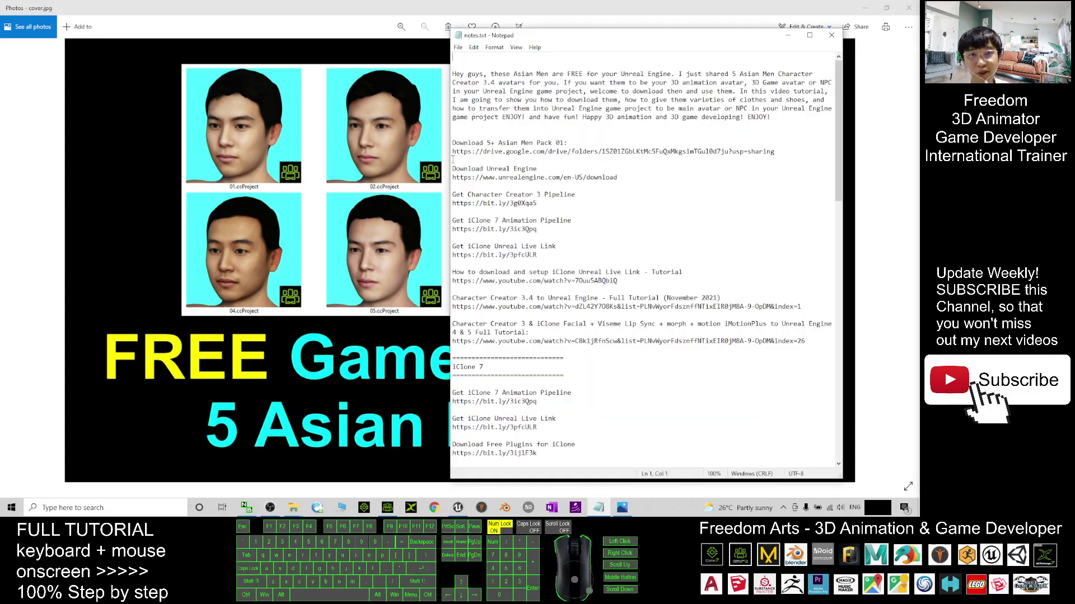
Select the Google Drive link for the avatar pack in notes.txt, then minimize Notepad.
left_click_drag(452, 152, 780, 147)
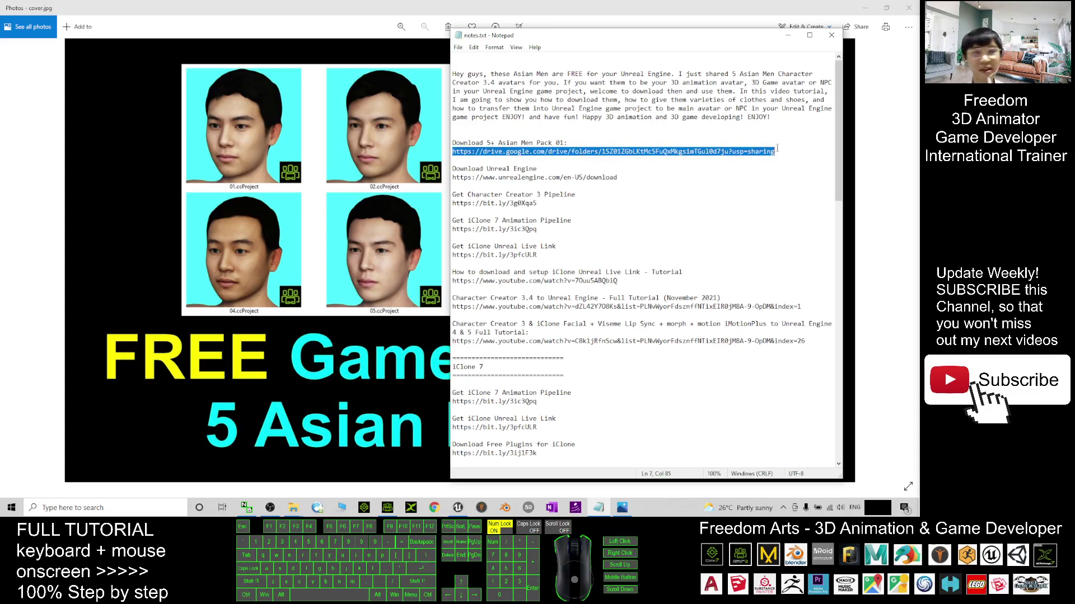
left_click(788, 36)
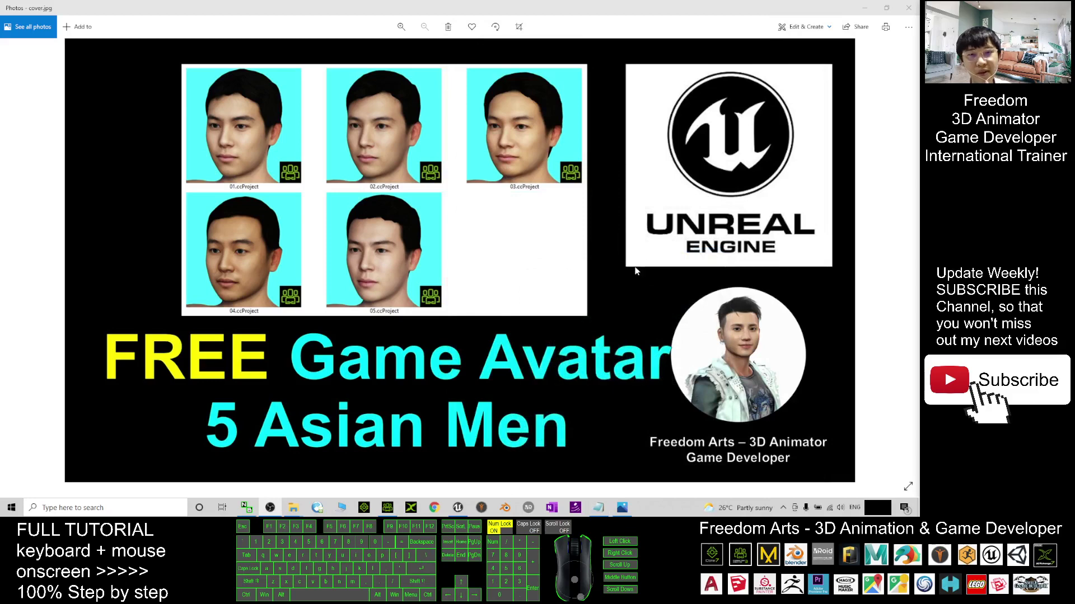
Restore the Asian Male Pack 01 folder, then switch to Character Creator 3.
mouse_move(293, 507)
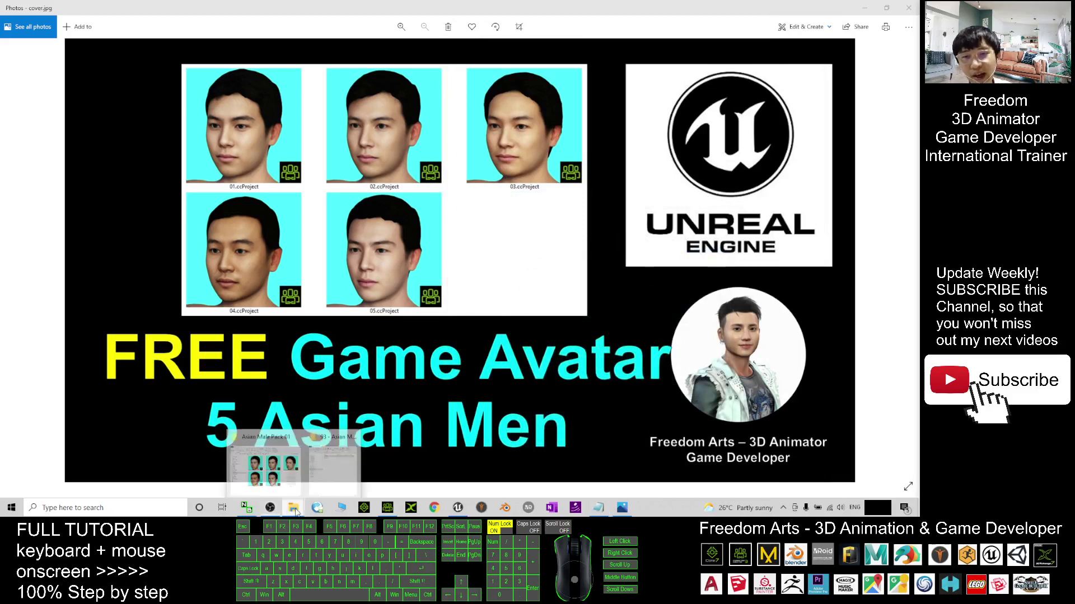
left_click(294, 462)
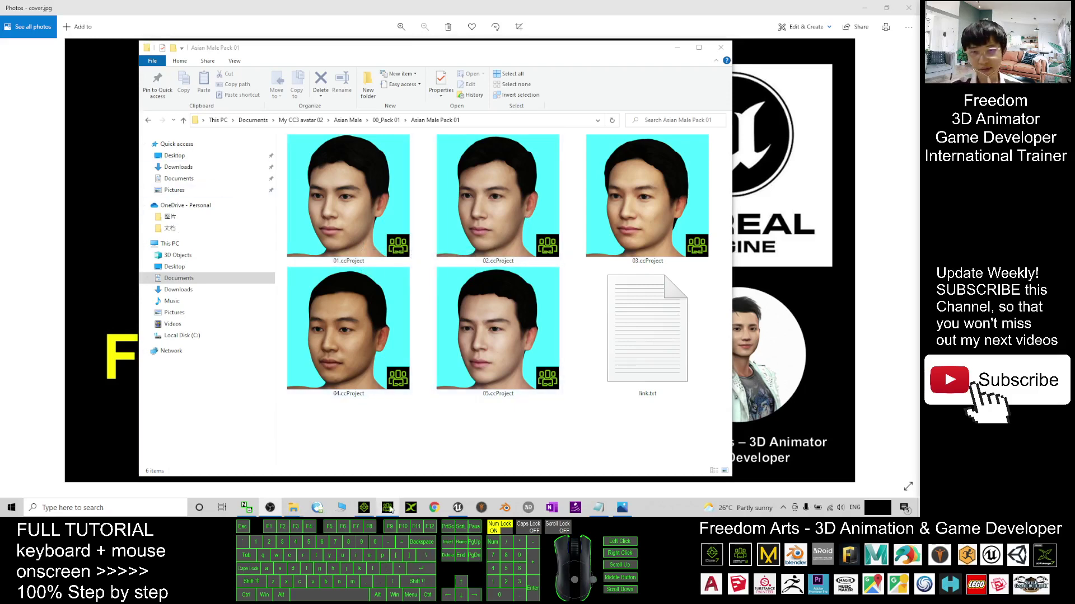
left_click(363, 378)
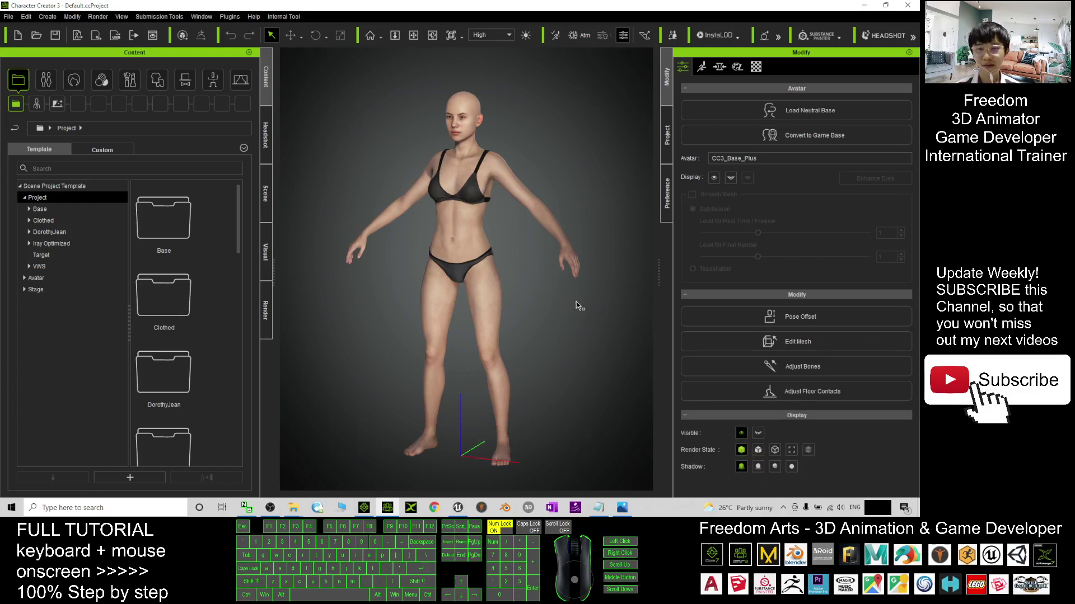
Hide the grid and load 02.ccProject from Asian Male Pack 01 with Replace All.
key("ctrl+g")
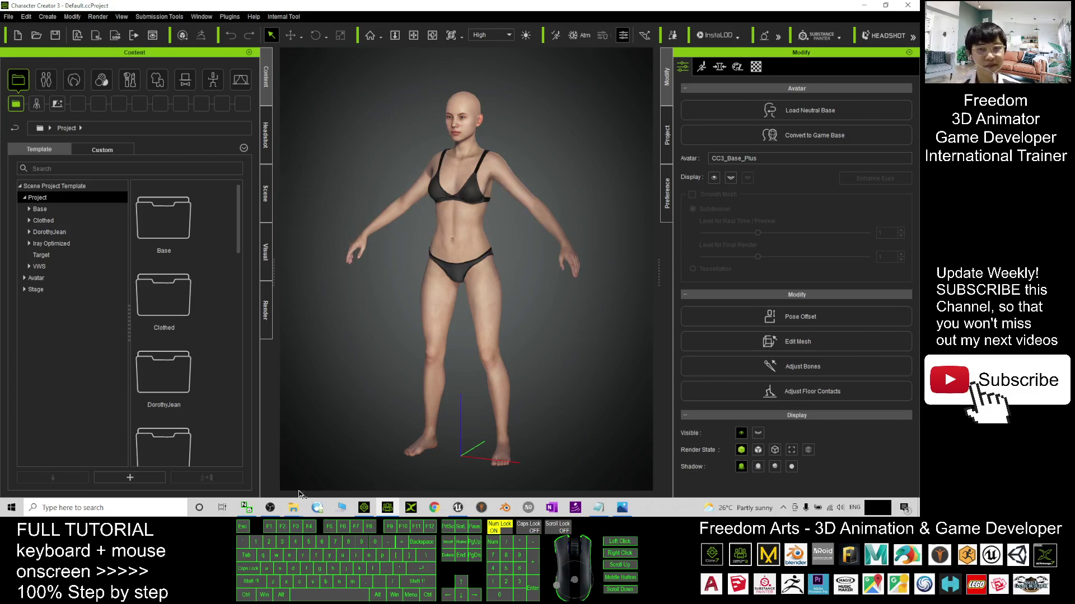
left_click(292, 512)
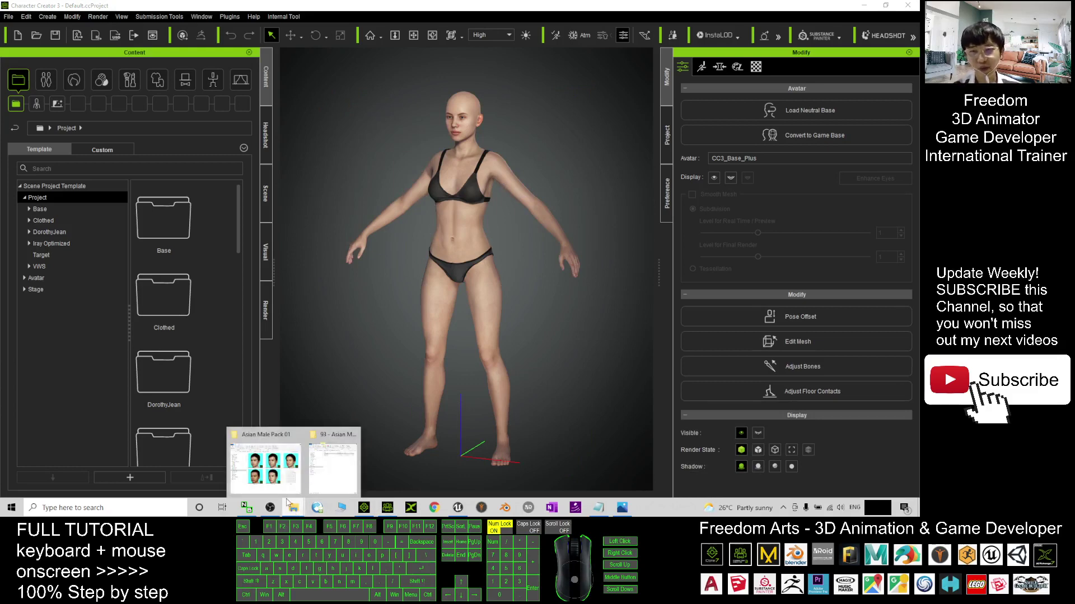
left_click(283, 448)
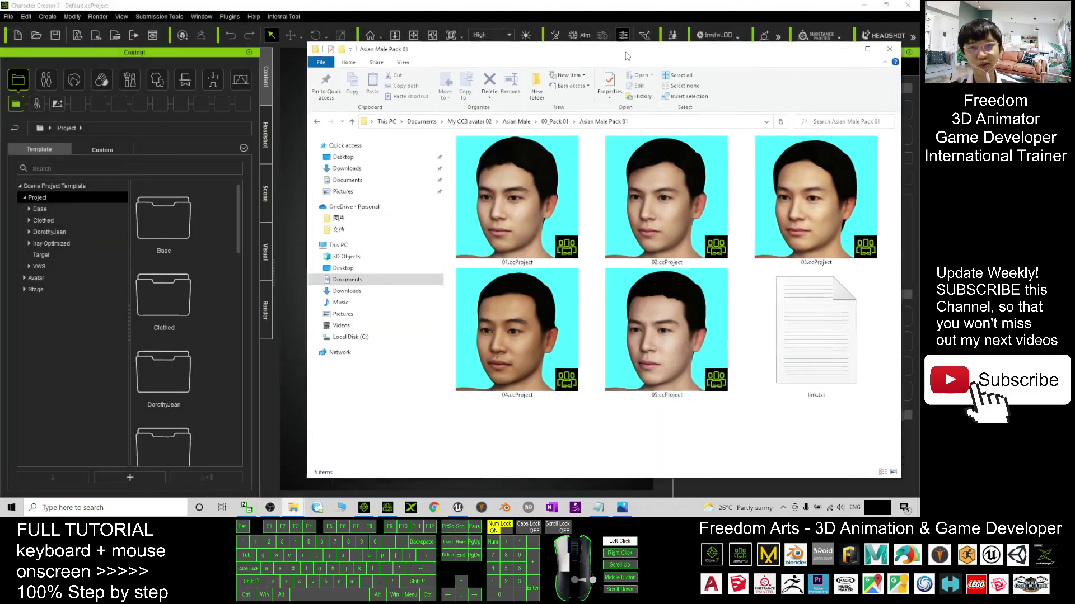
left_click_drag(627, 56, 736, 49)
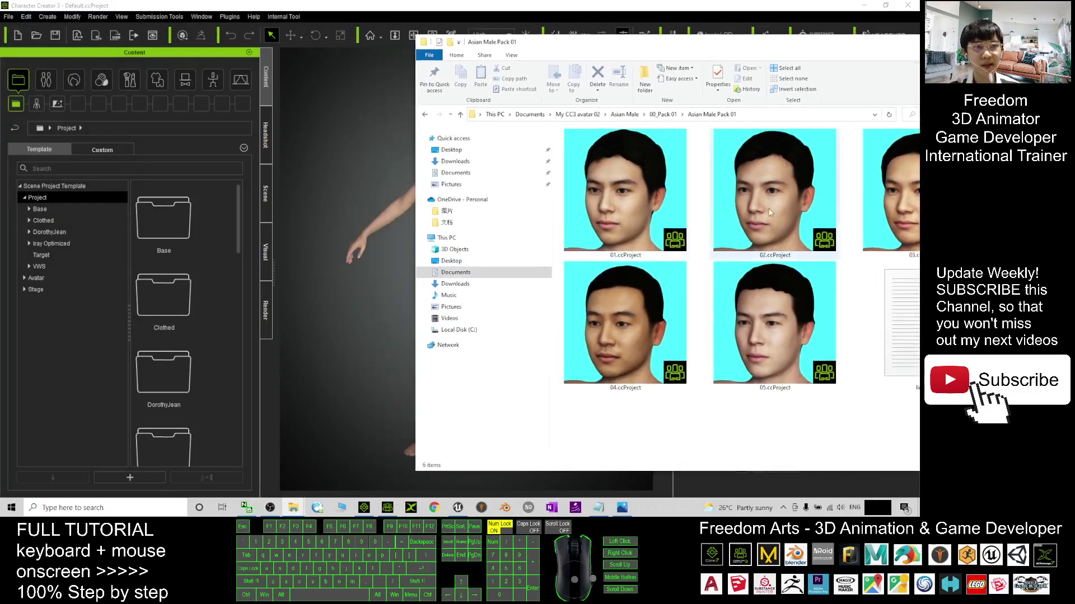
left_click_drag(769, 210, 344, 341)
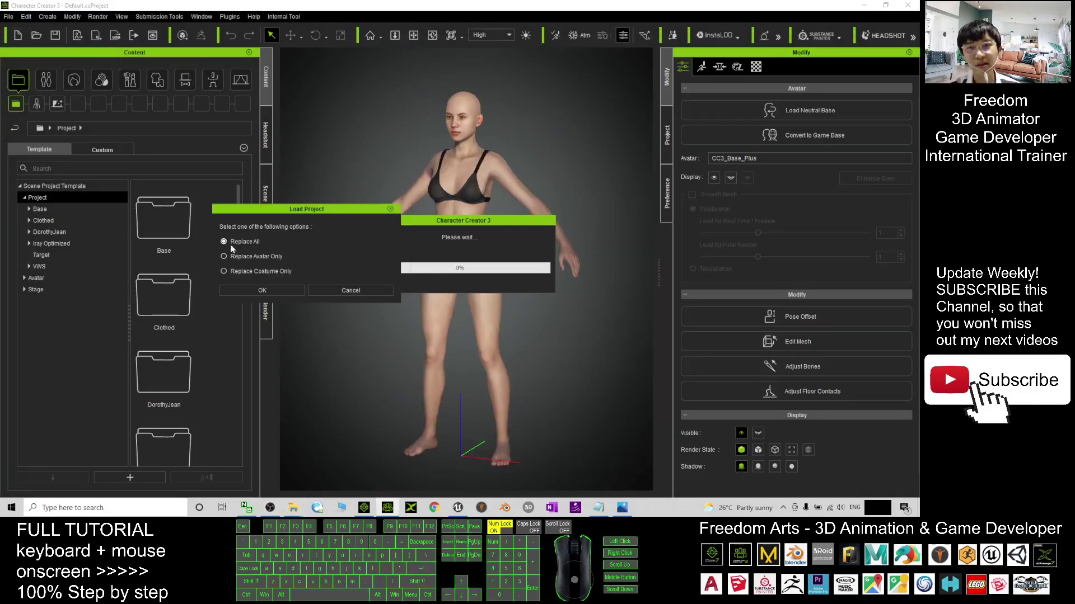
left_click(271, 286)
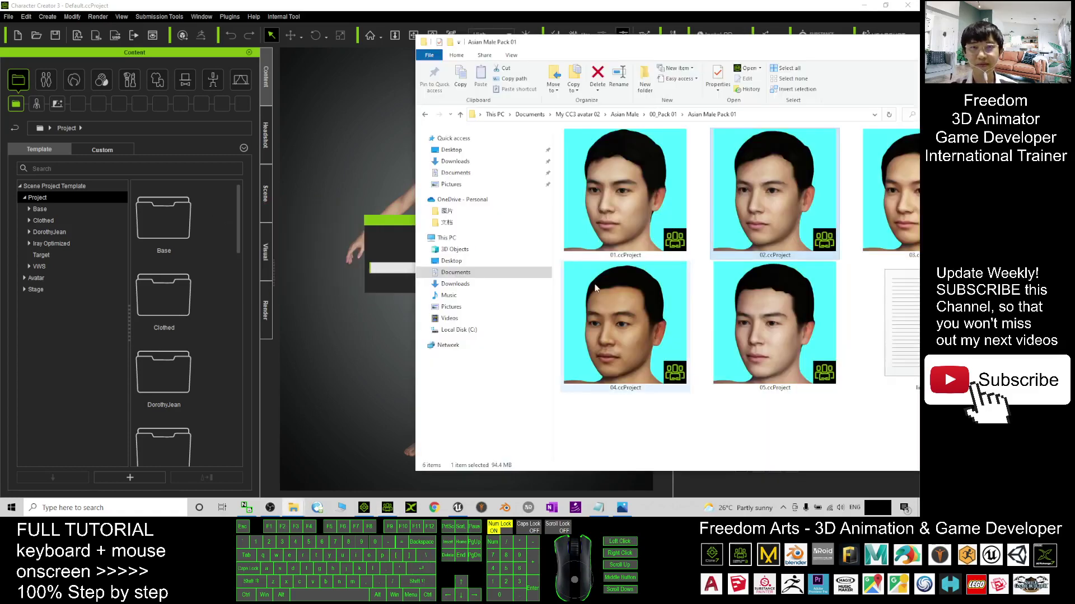
left_click(392, 4)
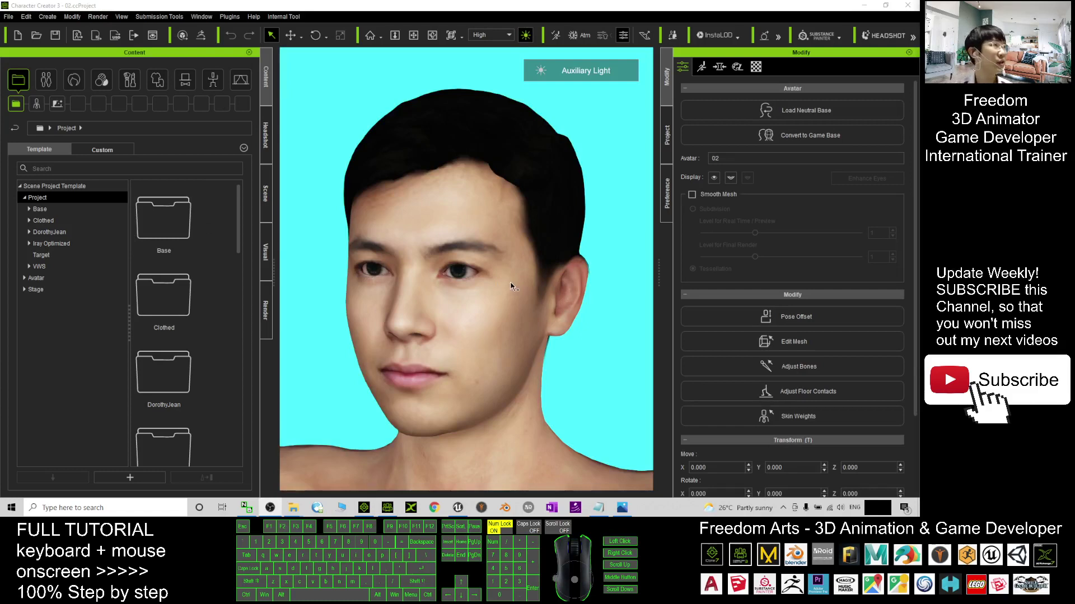
Frame the 02 avatar's torso from the front and show the Cloth template library.
scroll(499, 331, "down", 3)
key("x")
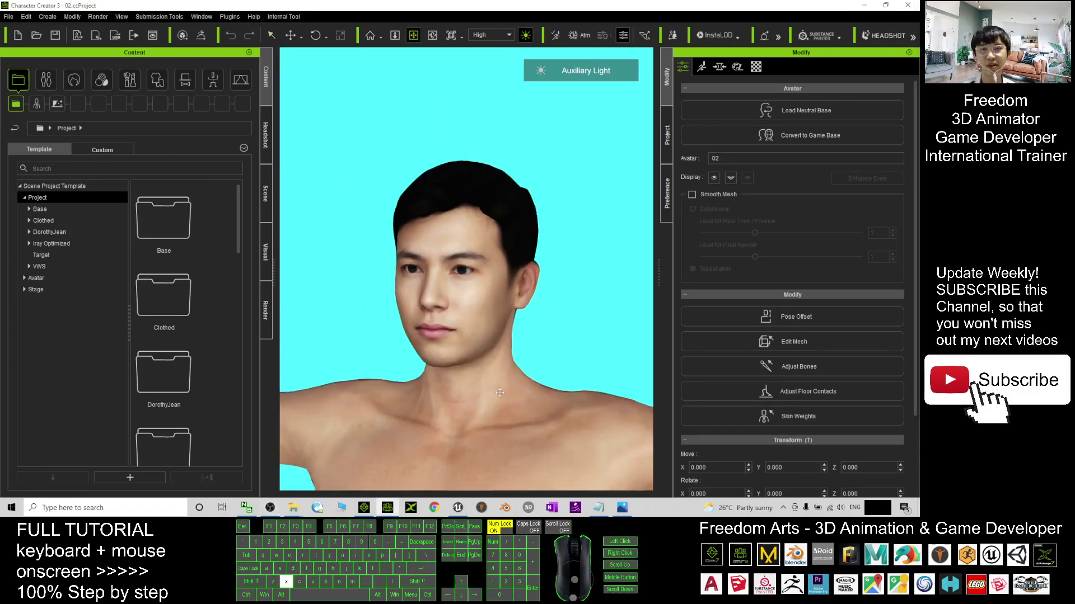
left_click_drag(497, 310, 580, 280)
key("c")
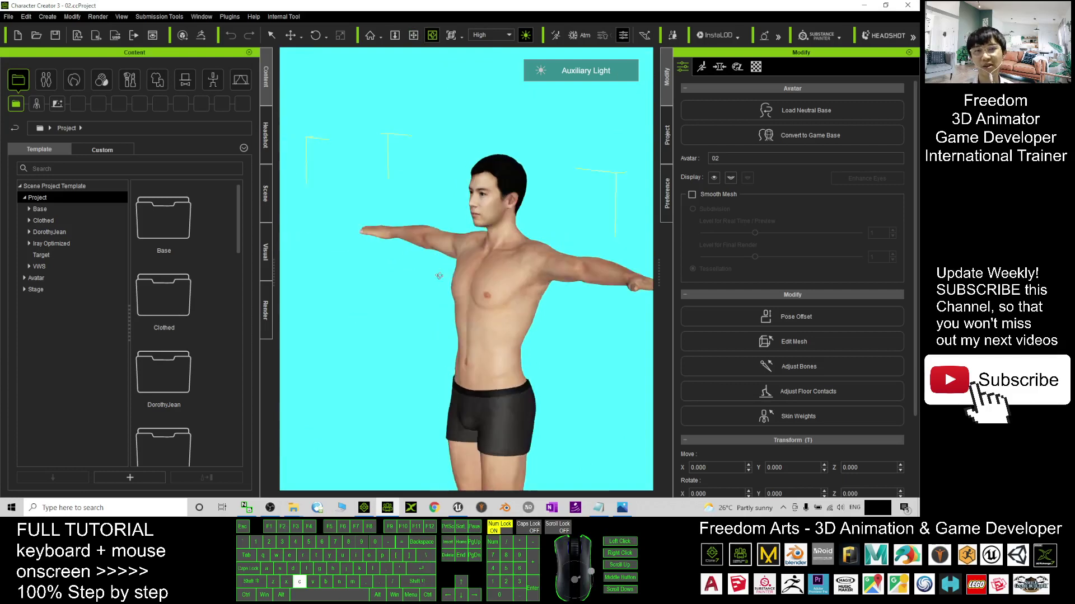
scroll(439, 276, "up", 2)
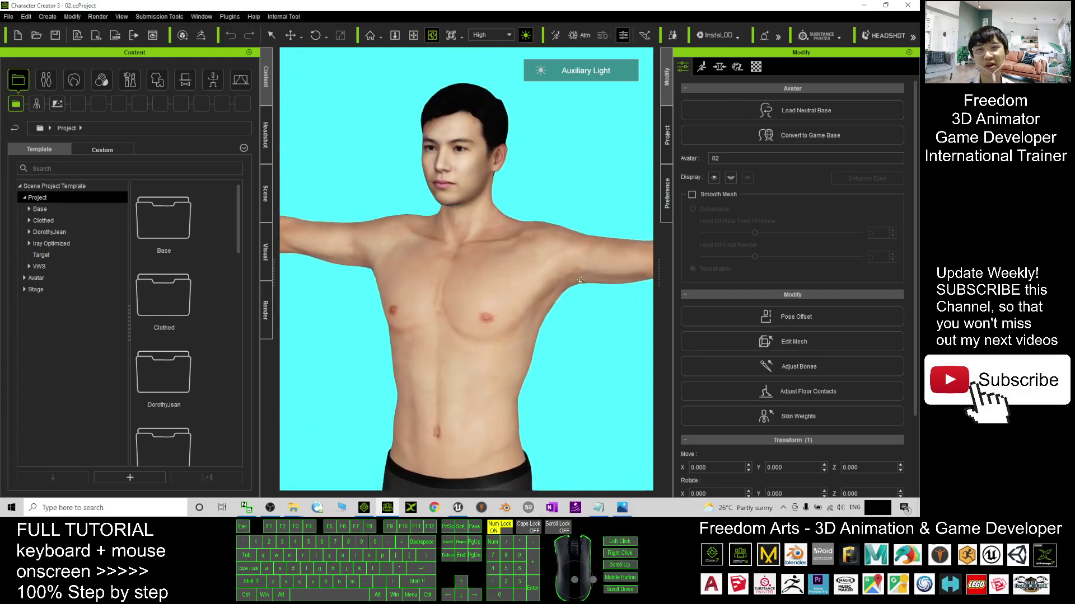
left_click(159, 81)
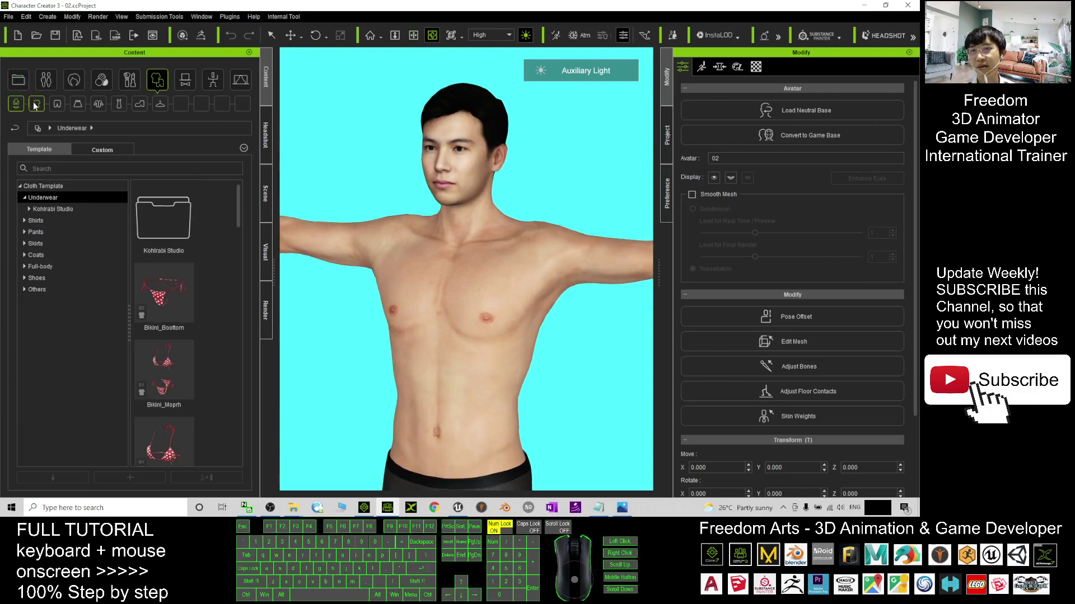
Apply red shirt_D from Professional Outfit > Close collar short sleeves shirt with Keep Cloth Shape.
left_click(37, 106)
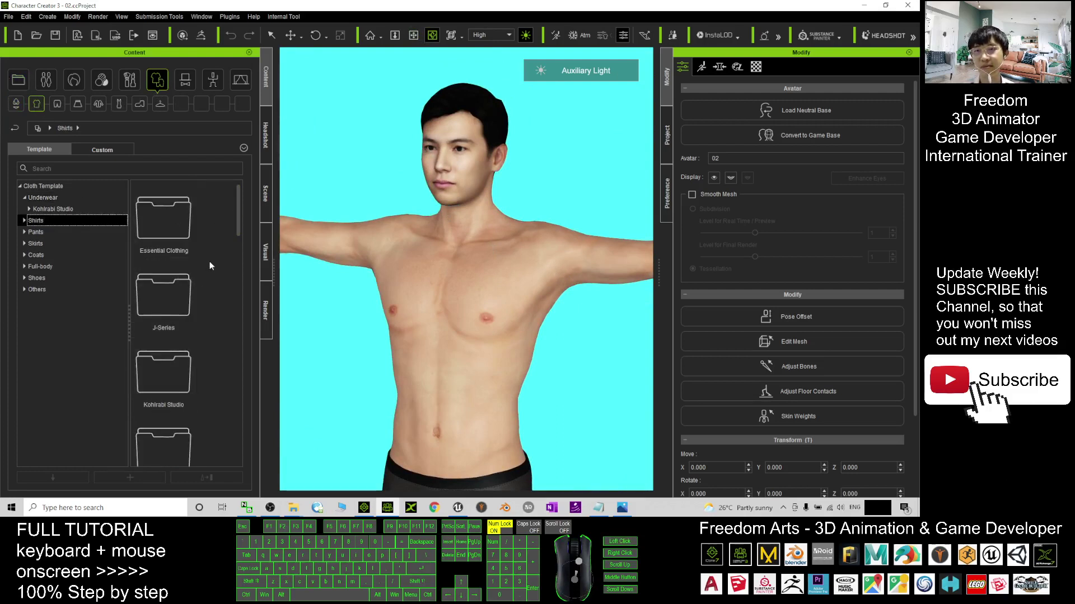
mouse_move(240, 217)
left_mouse_down()
mouse_move(251, 278)
mouse_move(246, 305)
mouse_move(239, 223)
mouse_move(231, 380)
mouse_move(239, 224)
left_mouse_up()
double_click(144, 286)
double_click(172, 294)
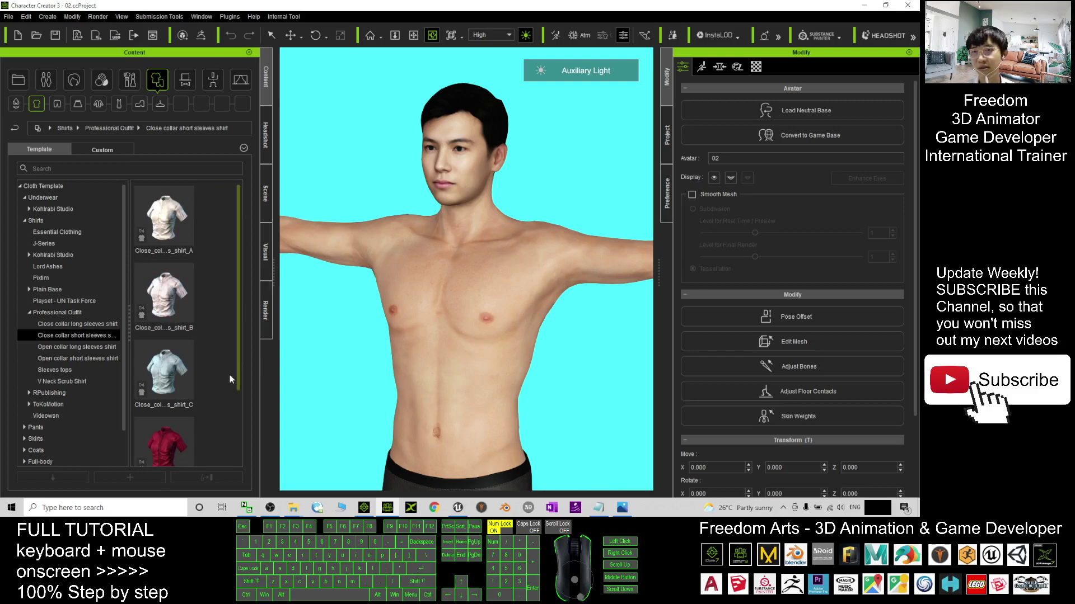
scroll(213, 358, "down", 1)
double_click(165, 351)
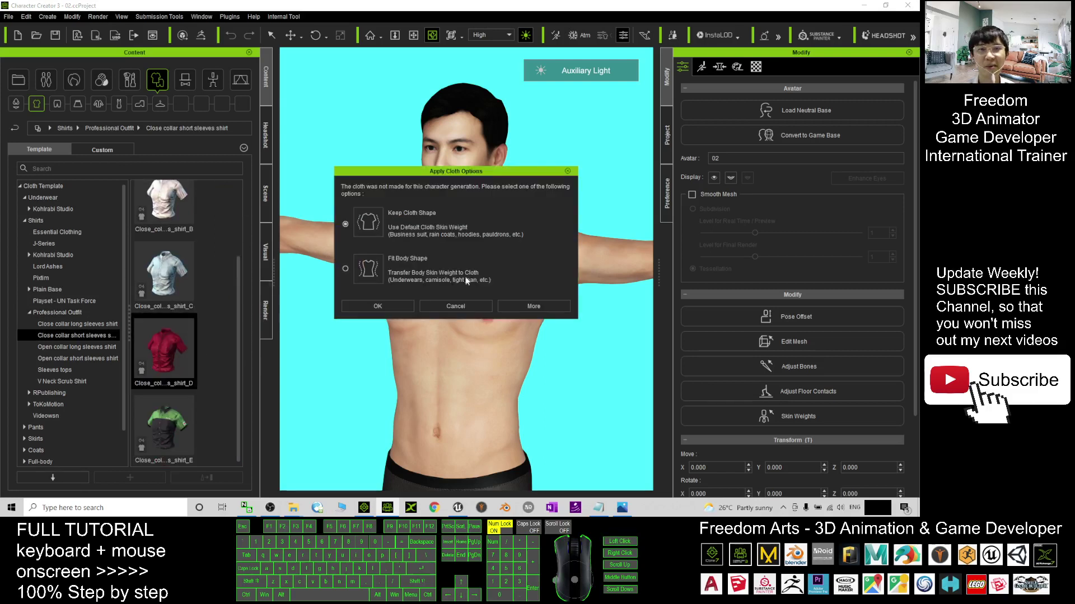
left_click(394, 307)
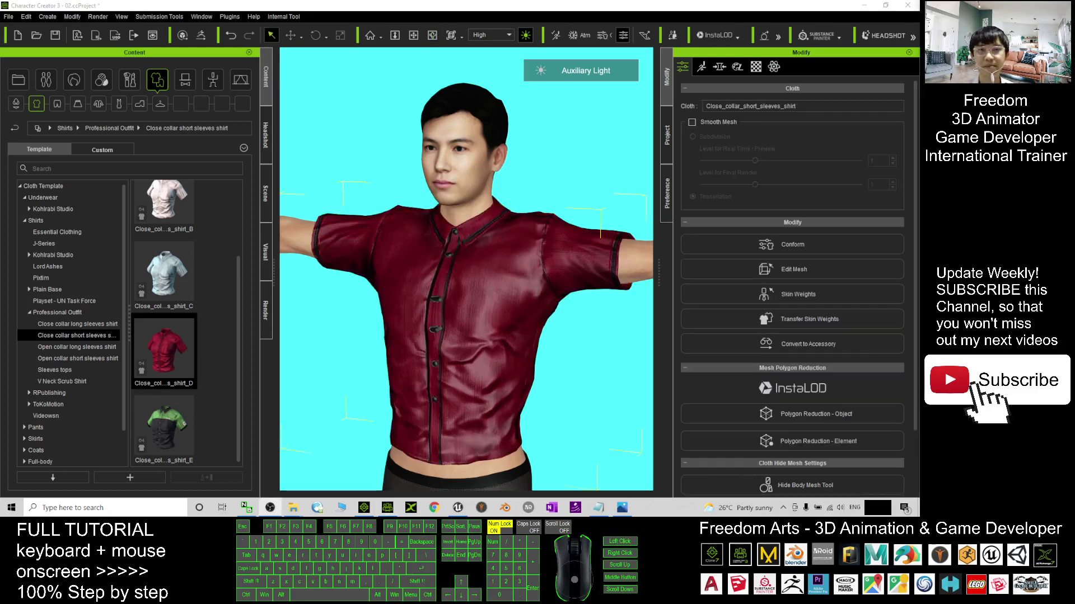
left_click(599, 380)
scroll(562, 405, "down", 3)
middle_click_drag(561, 405, 590, 235)
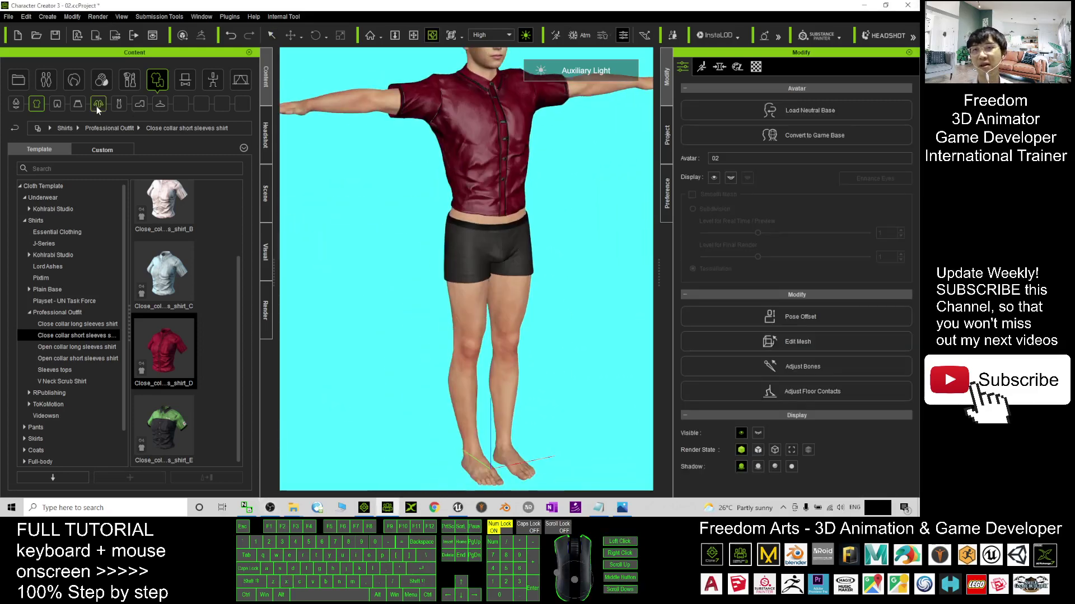
Apply plaid Slacks_B from Professional Outfit pants with Keep Cloth Shape, then reframe the view.
left_click(57, 104)
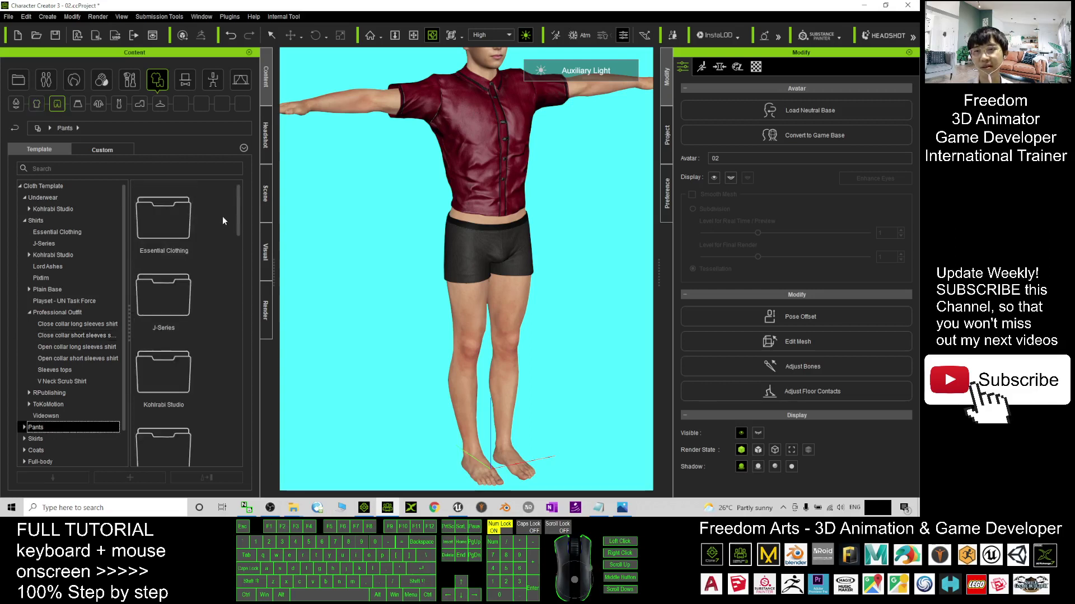
left_click_drag(239, 208, 247, 270)
double_click(166, 330)
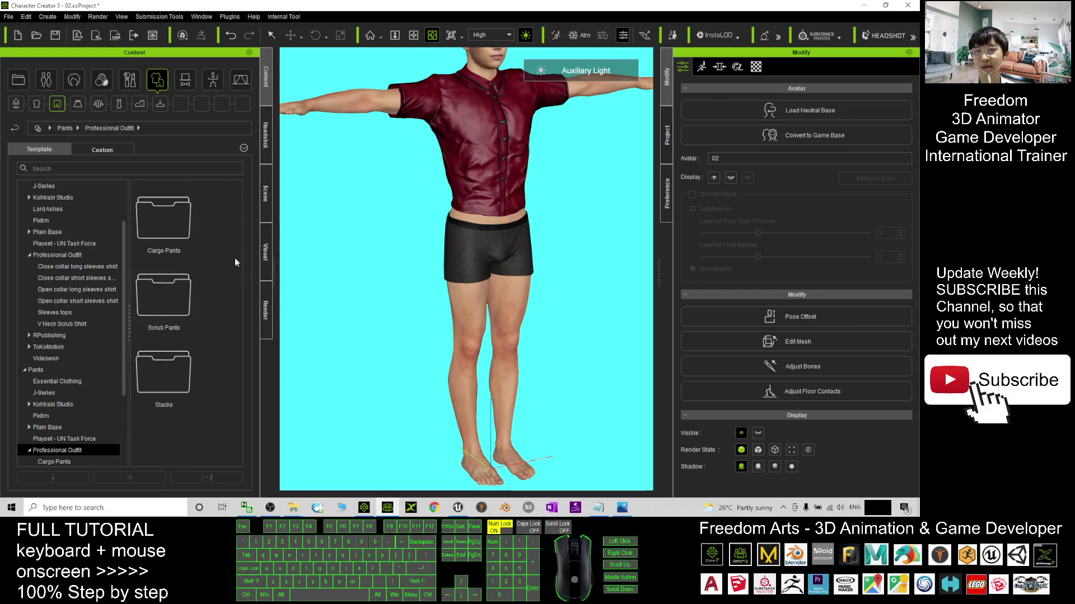
double_click(164, 381)
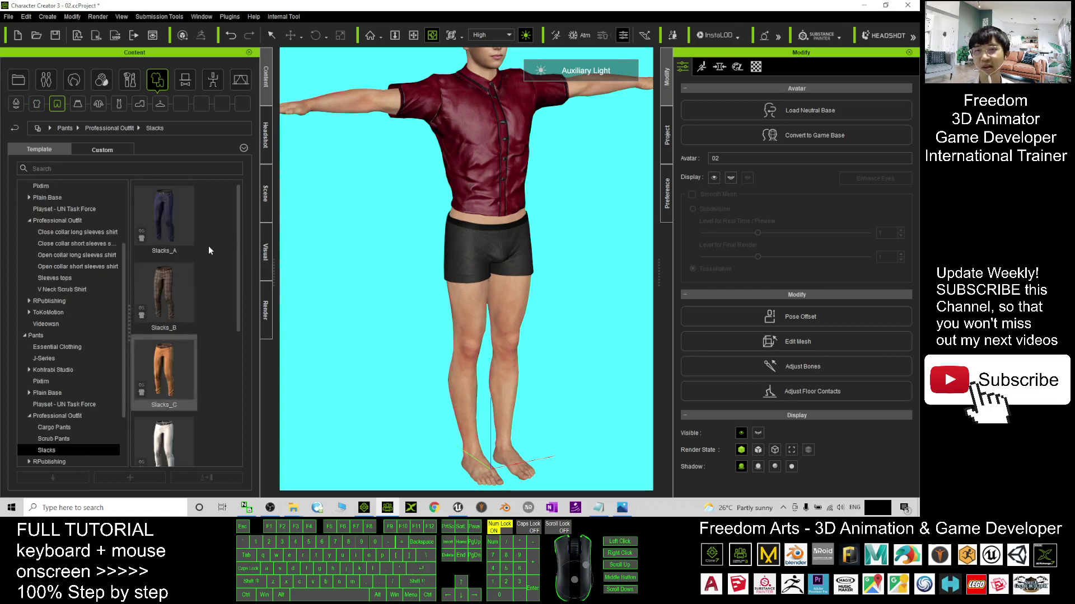
left_click_drag(240, 229, 239, 263)
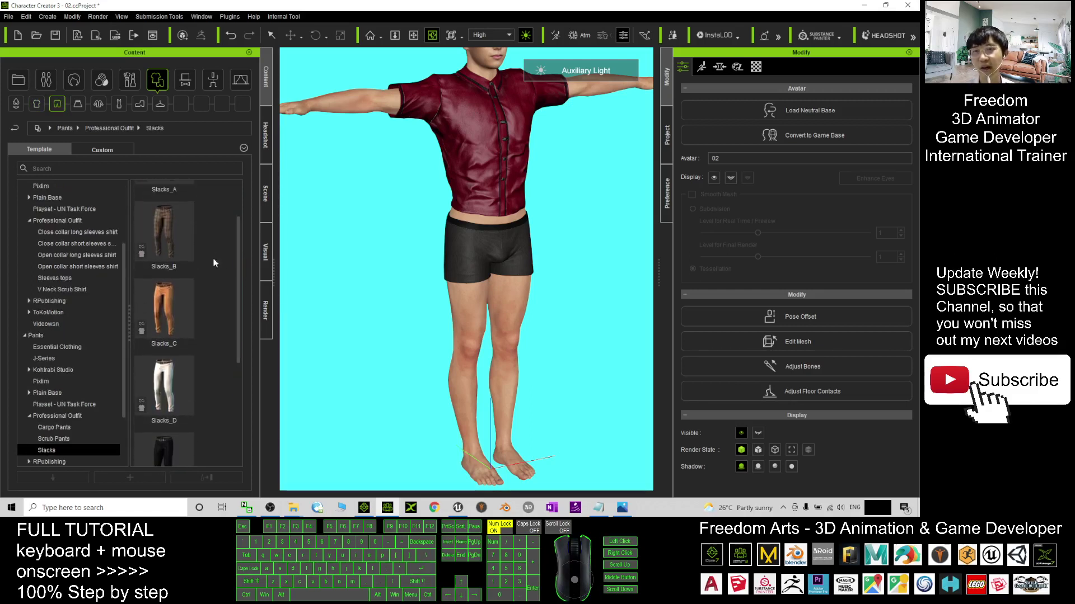
double_click(179, 215)
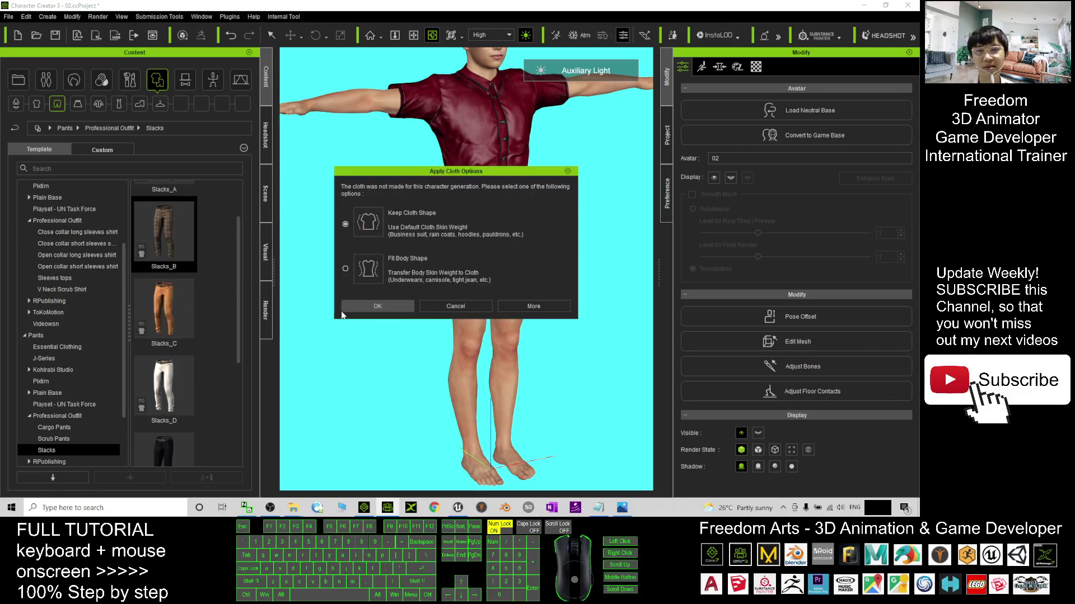
left_click(369, 306)
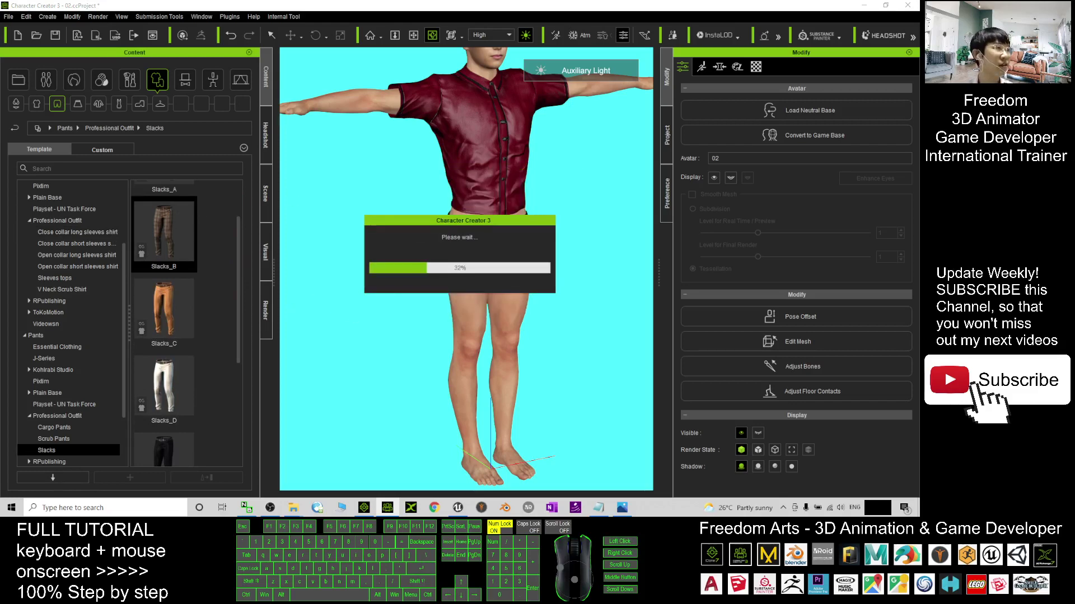
left_click(545, 293)
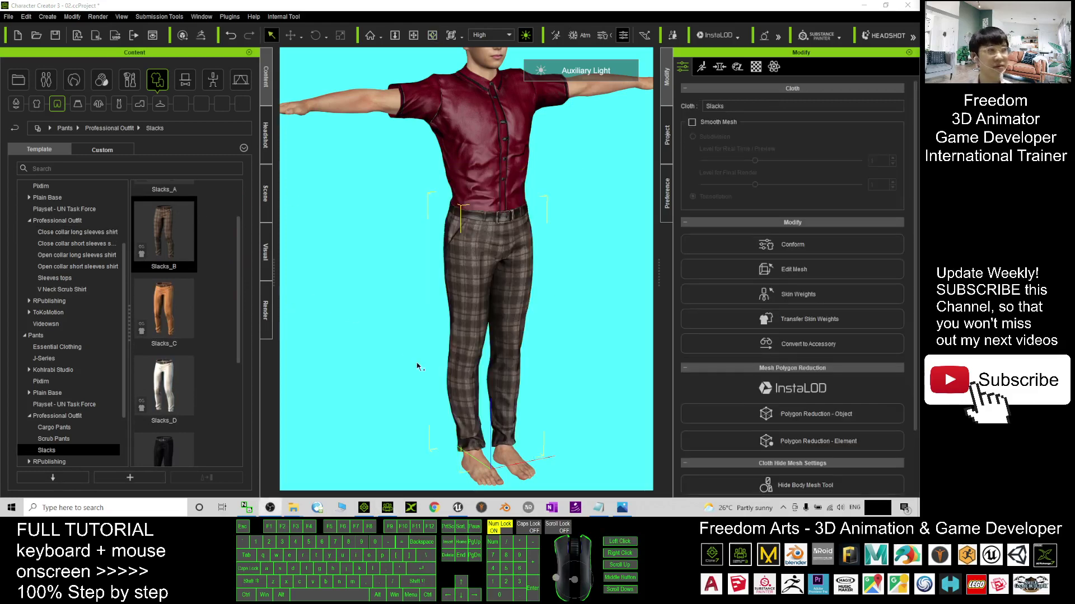
scroll(546, 293, "down", 3)
left_click_drag(545, 293, 472, 361)
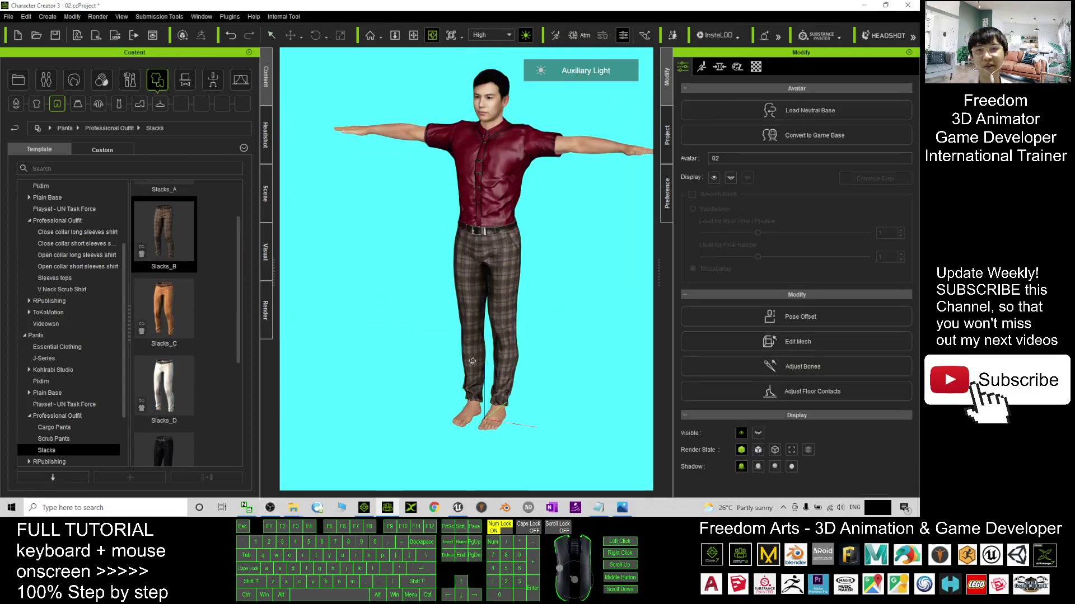
Browse the Essential Clothing shoes folder, then return to the shoe folder list.
left_click(138, 105)
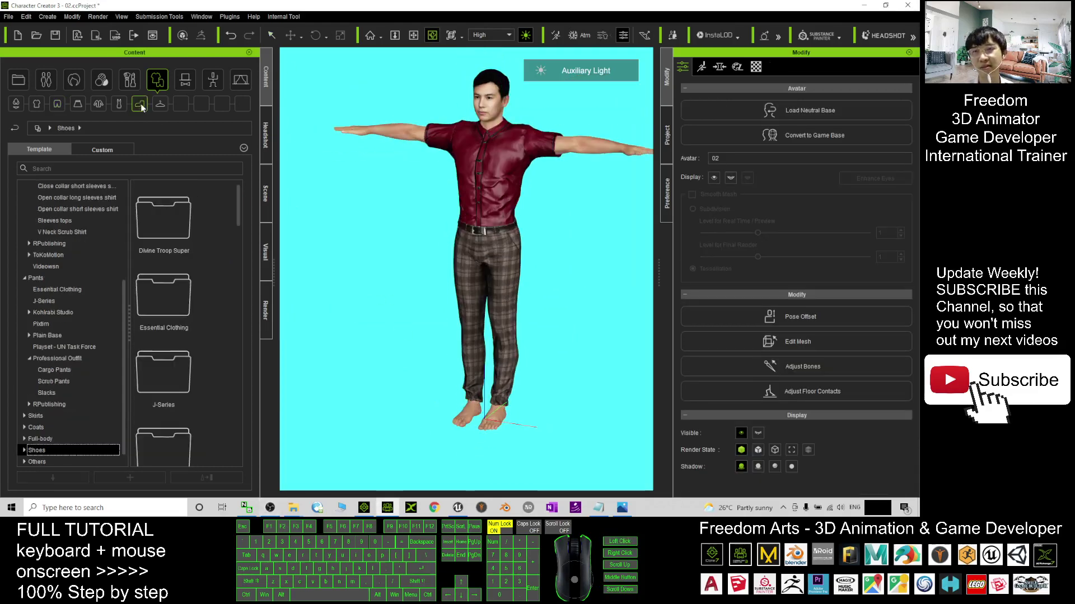
scroll(234, 205, "down", 2)
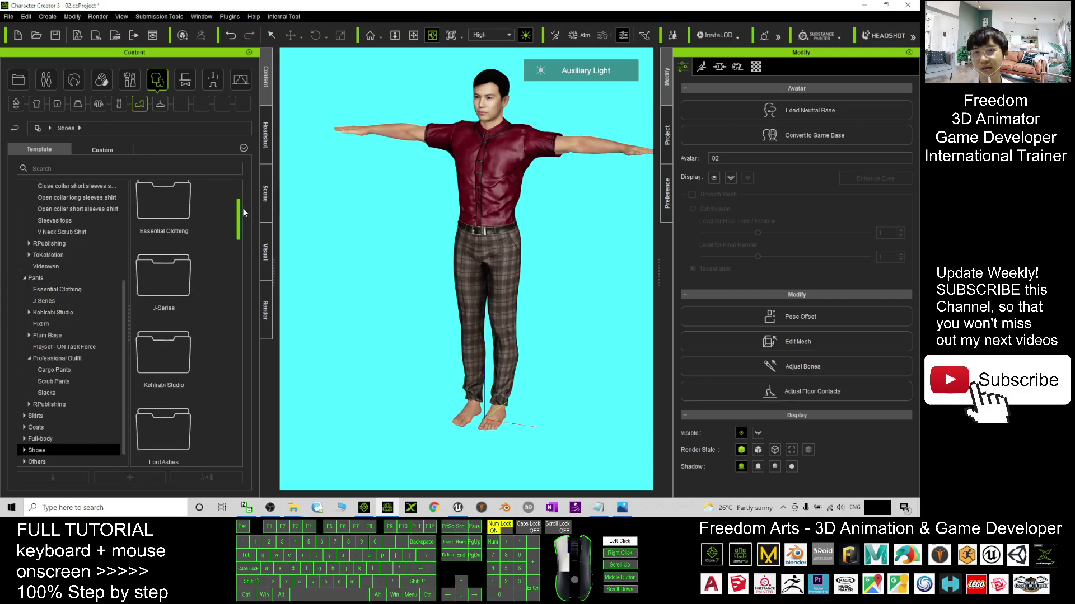
double_click(152, 200)
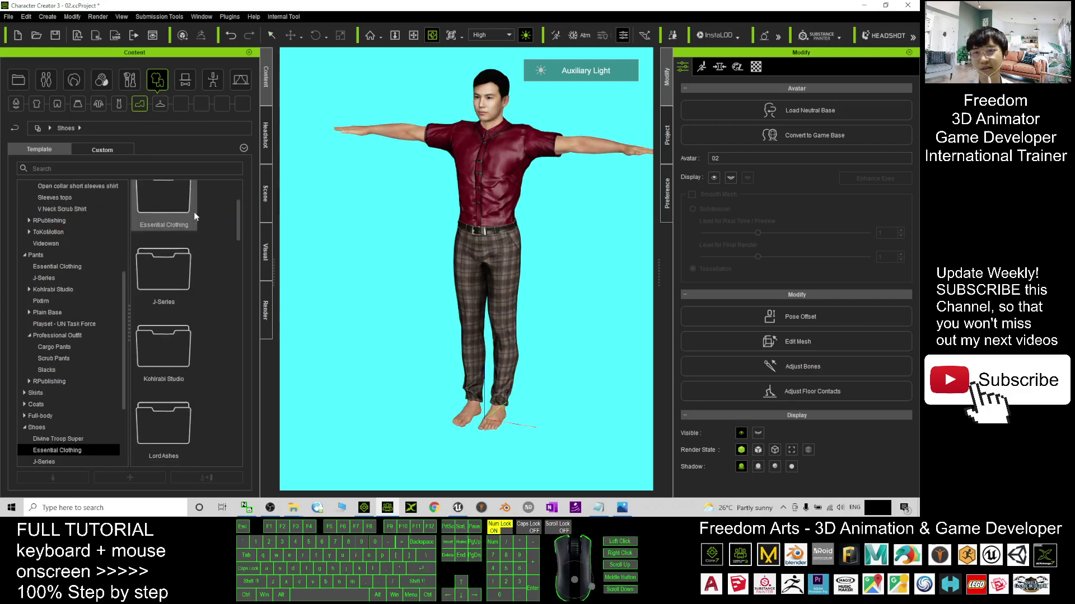
left_click_drag(239, 243, 243, 275)
left_click(15, 130)
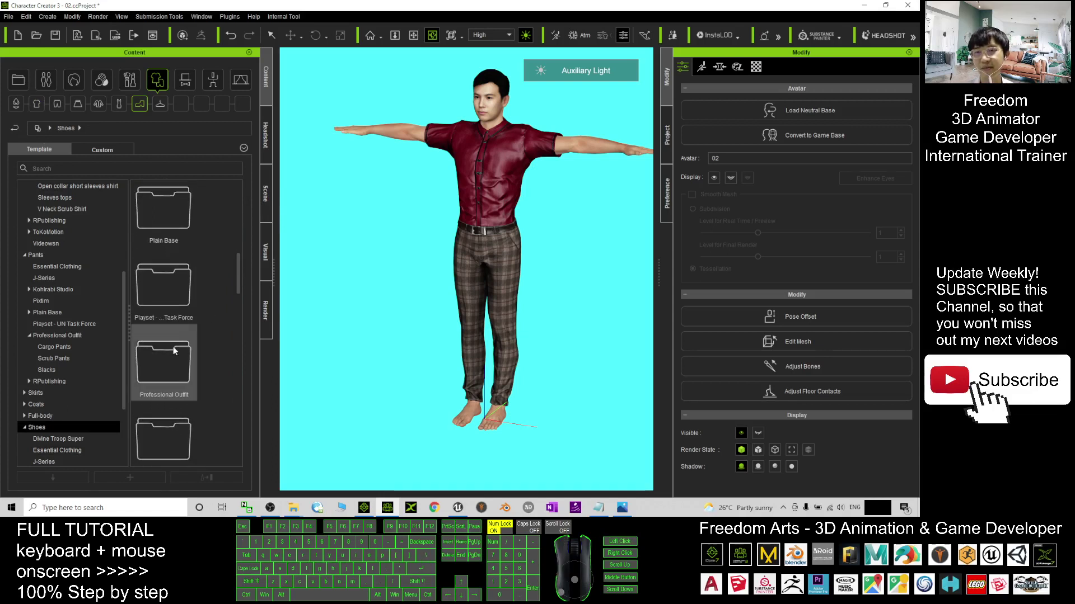
Apply Leather shoes_C from Professional Outfit > Leather Shoes with Keep Cloth Shape.
double_click(173, 352)
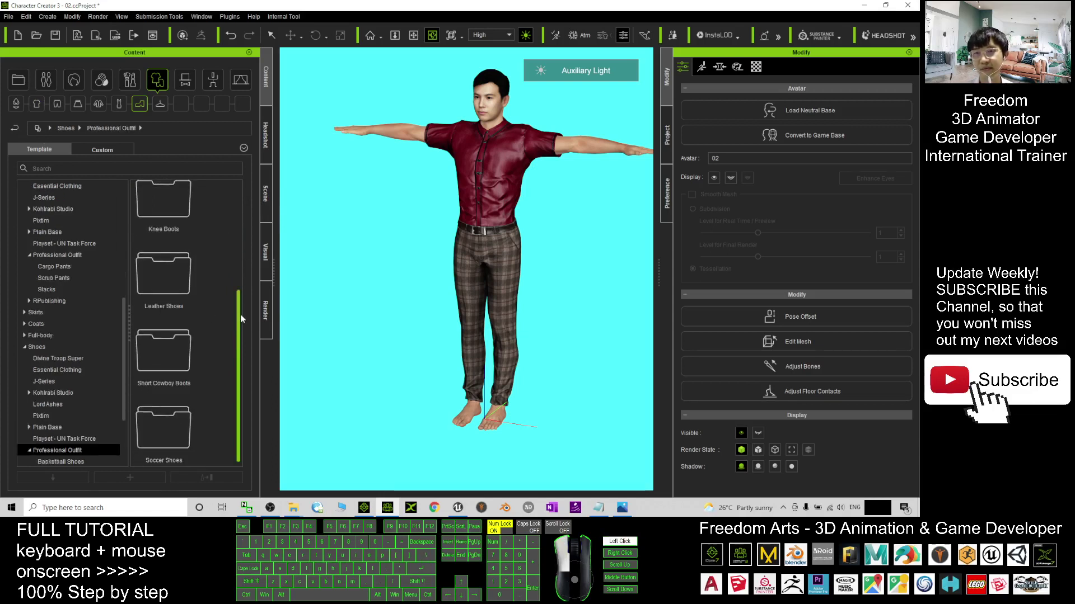
left_click(179, 281)
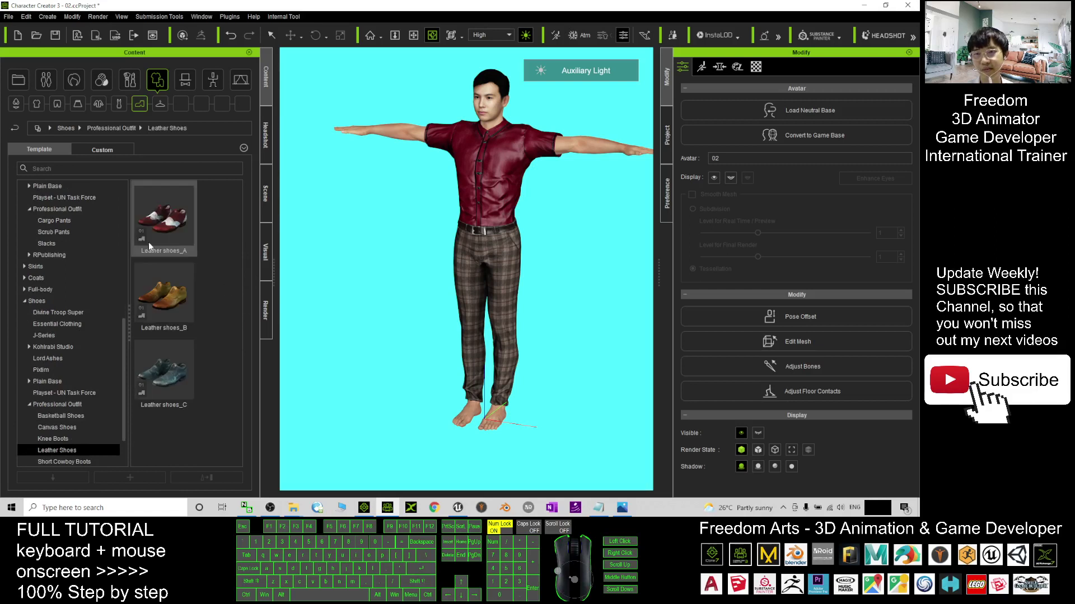
double_click(163, 369)
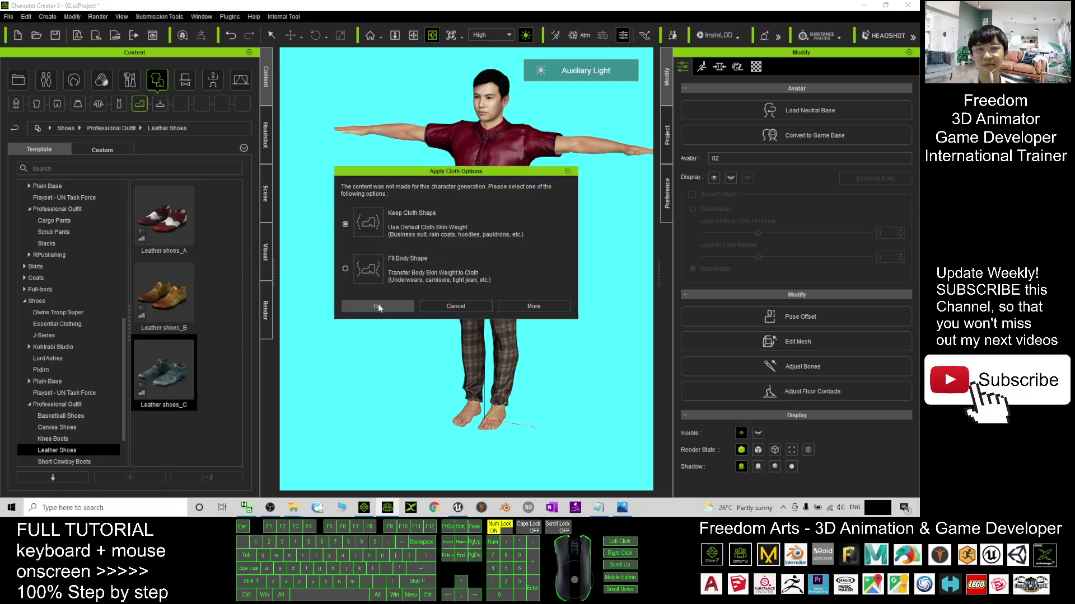
left_click(378, 306)
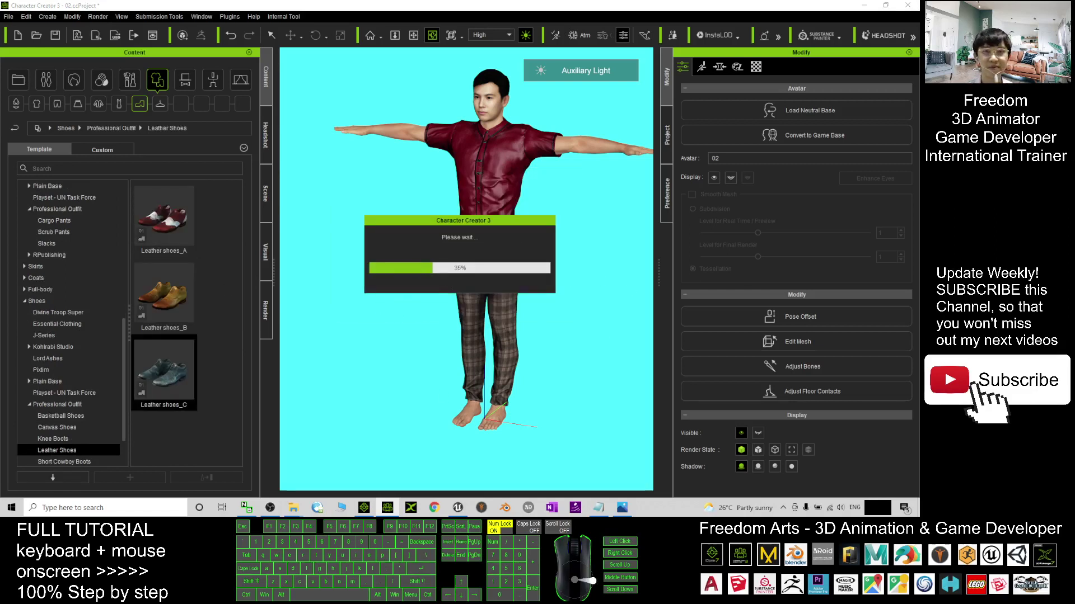
scroll(440, 334, "down", 2)
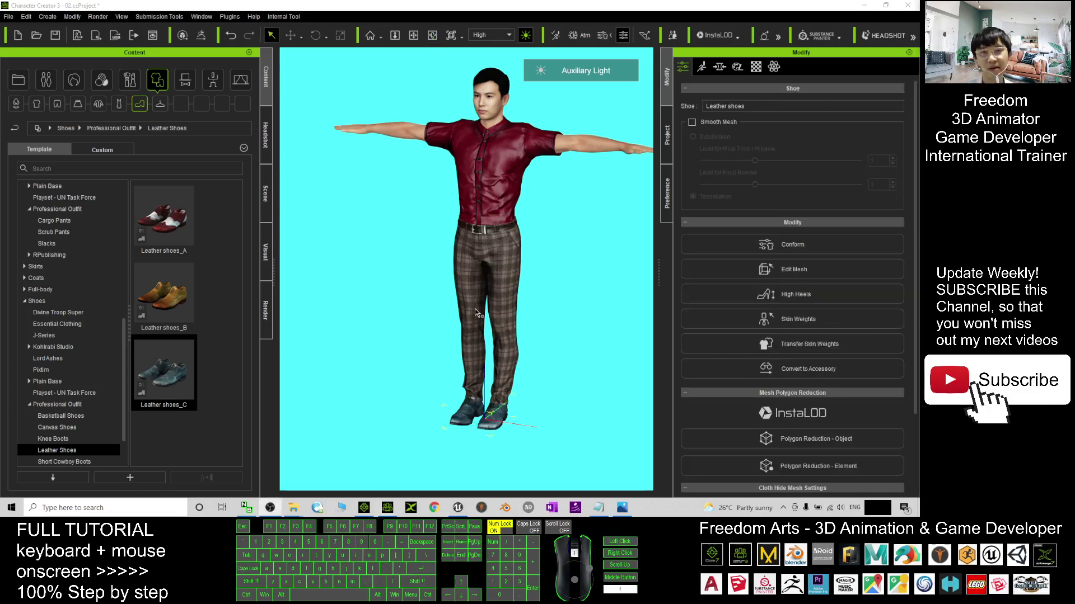
left_click_drag(431, 284, 451, 438)
scroll(465, 283, "up", 2)
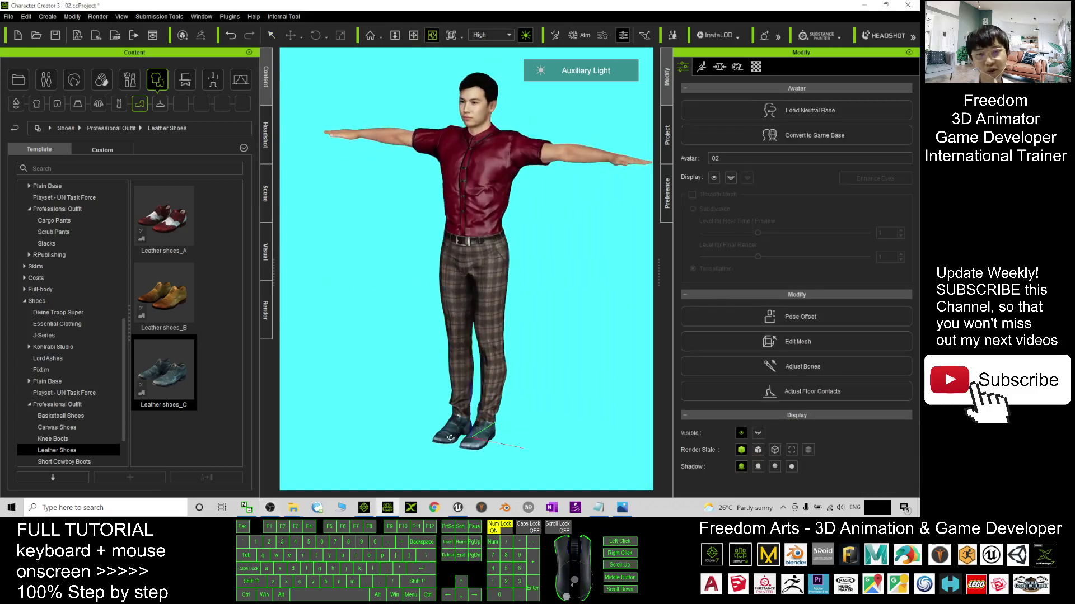
In Unreal's ThirdPersonExampleMap, adjust the view, play-test running the character, then stop with Esc.
left_click(458, 508)
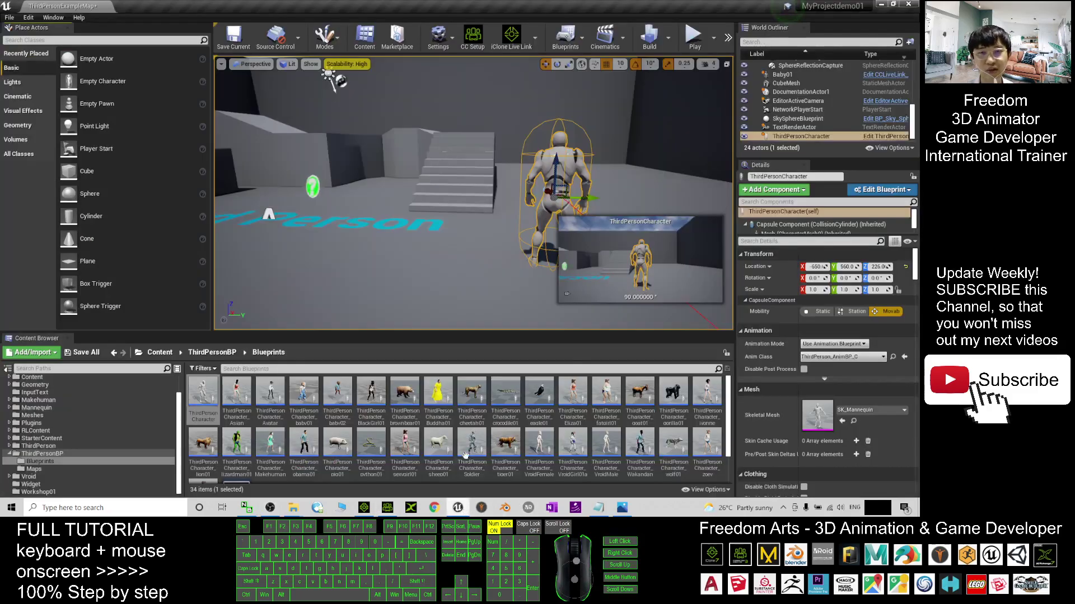
left_click(392, 280)
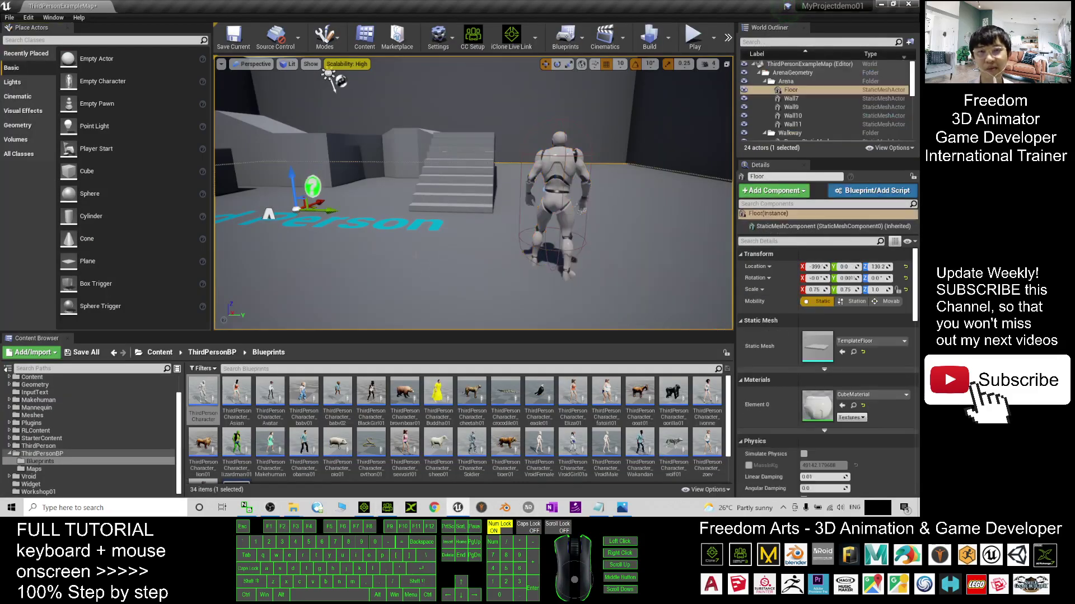
right_click_drag(392, 280, 425, 279)
right_click_drag(290, 66, 600, 89)
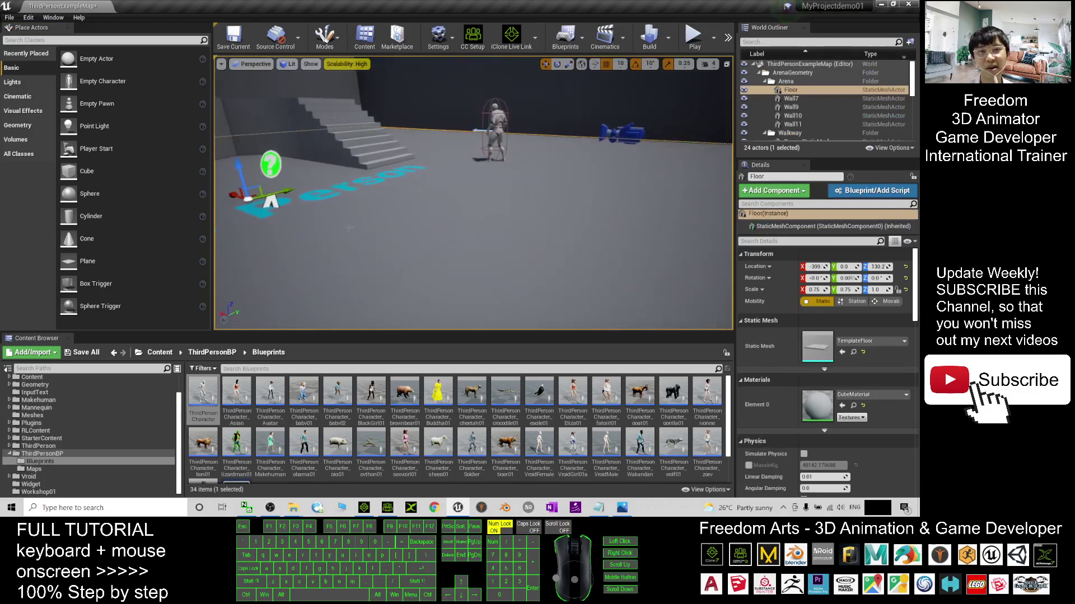
left_click(694, 36)
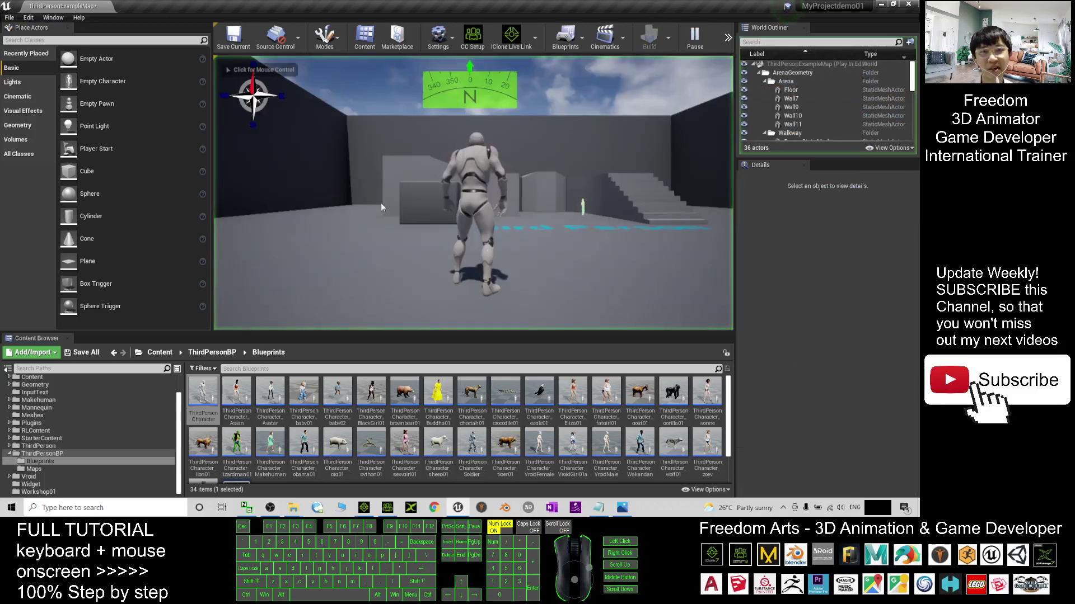
key("w")
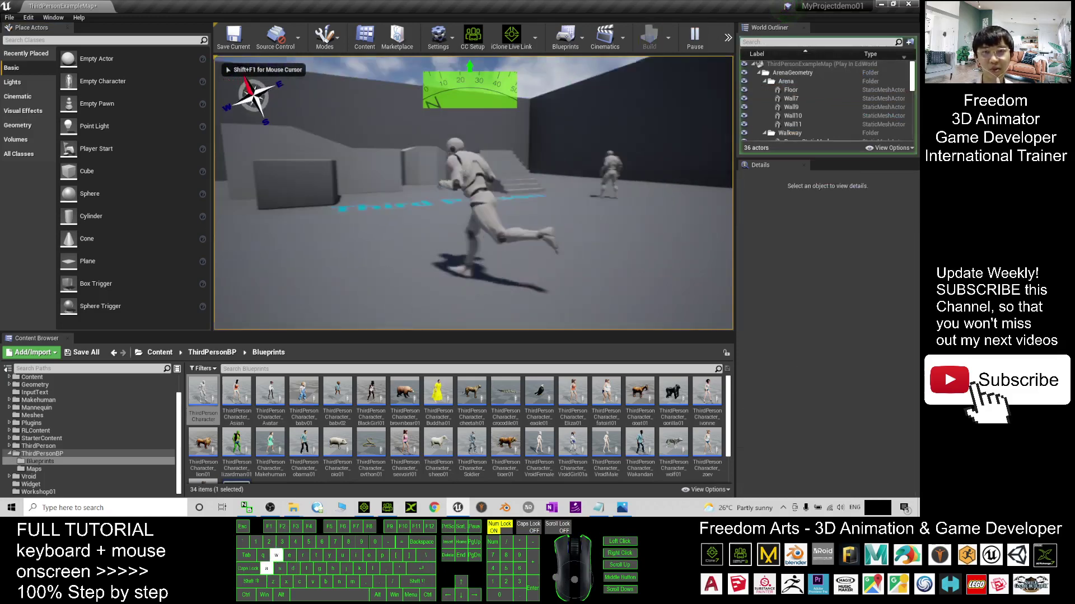
key("Escape")
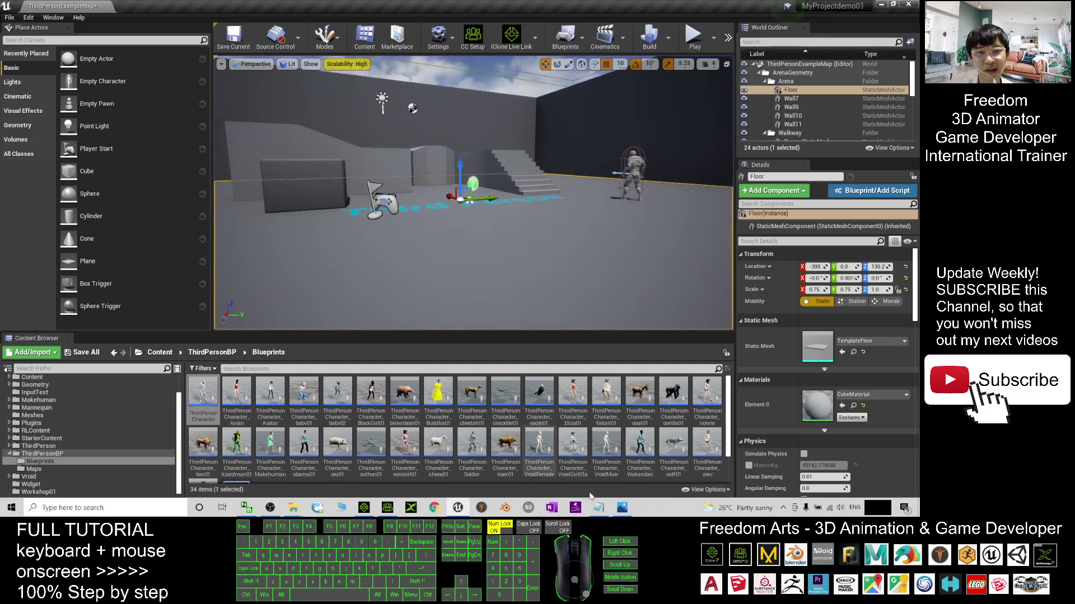
Send the dressed avatar from Character Creator 3 to iClone 7 and watch it load.
left_click(387, 507)
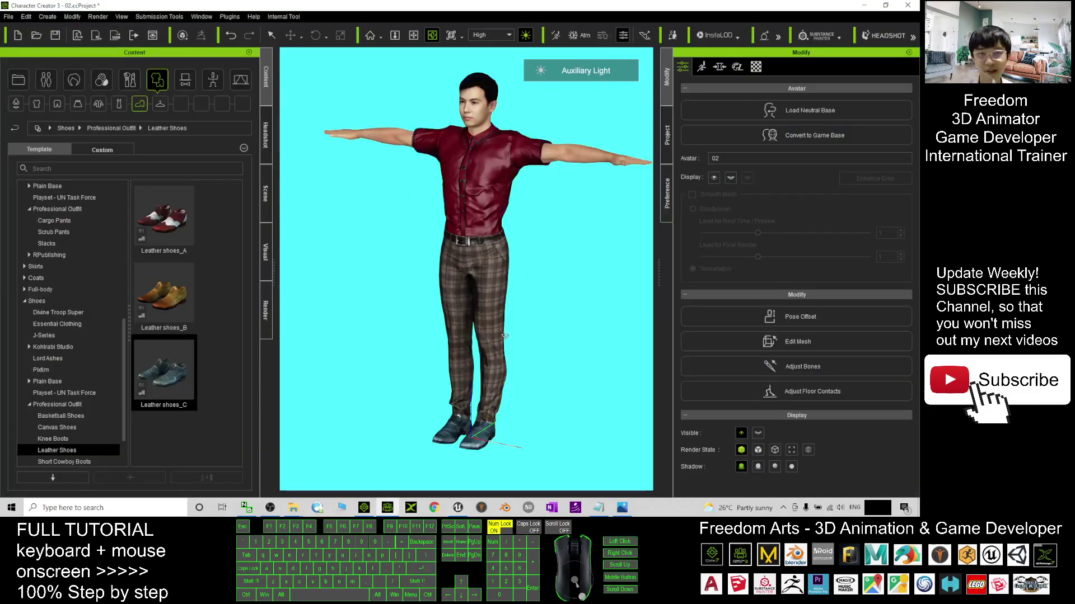
left_click_drag(498, 251, 464, 255)
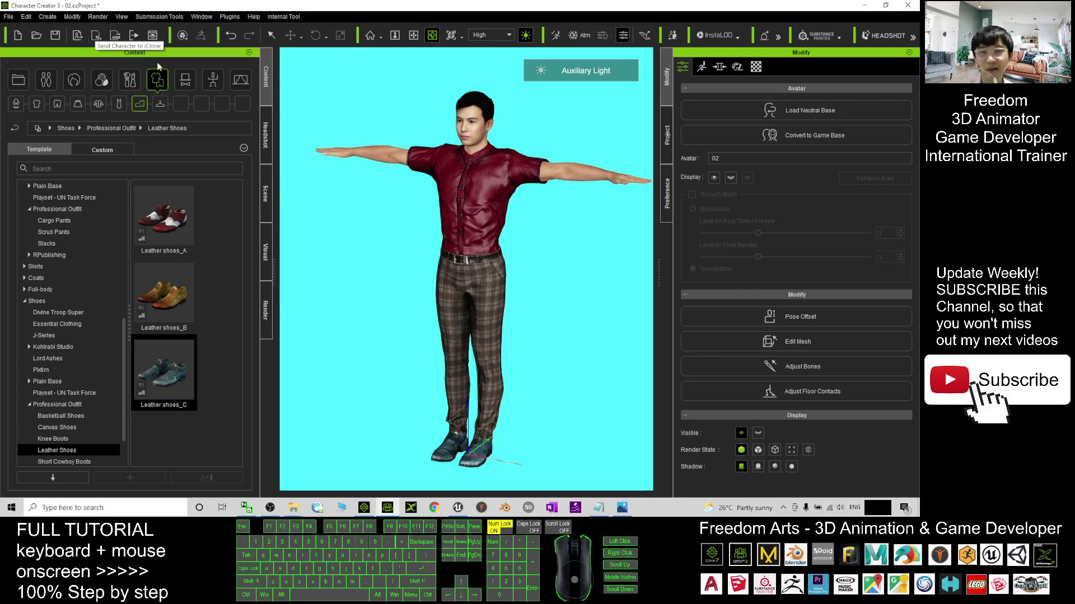
left_click(364, 508)
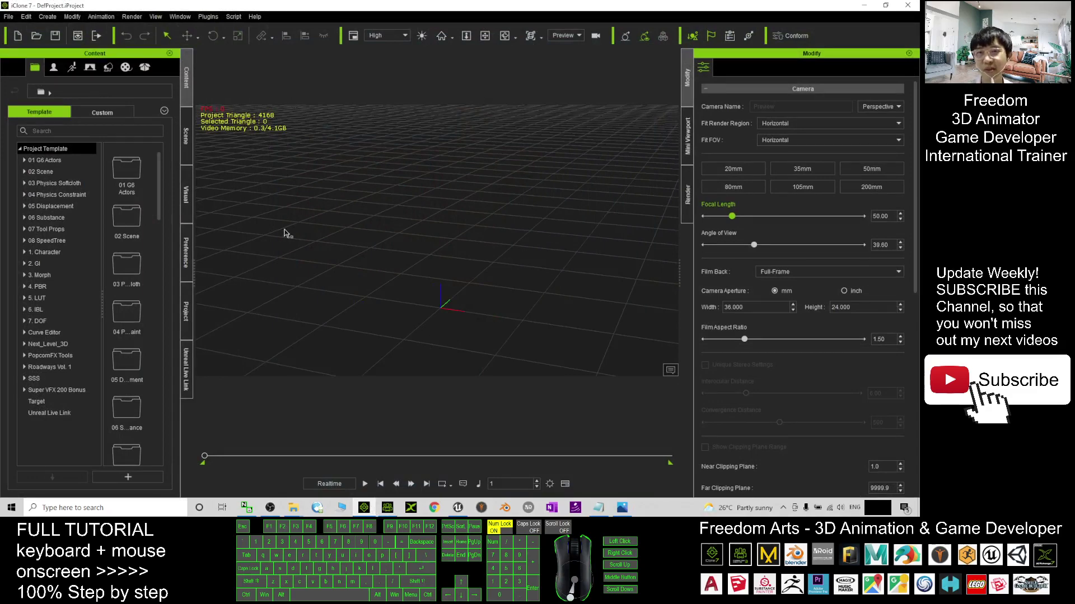
left_click(388, 508)
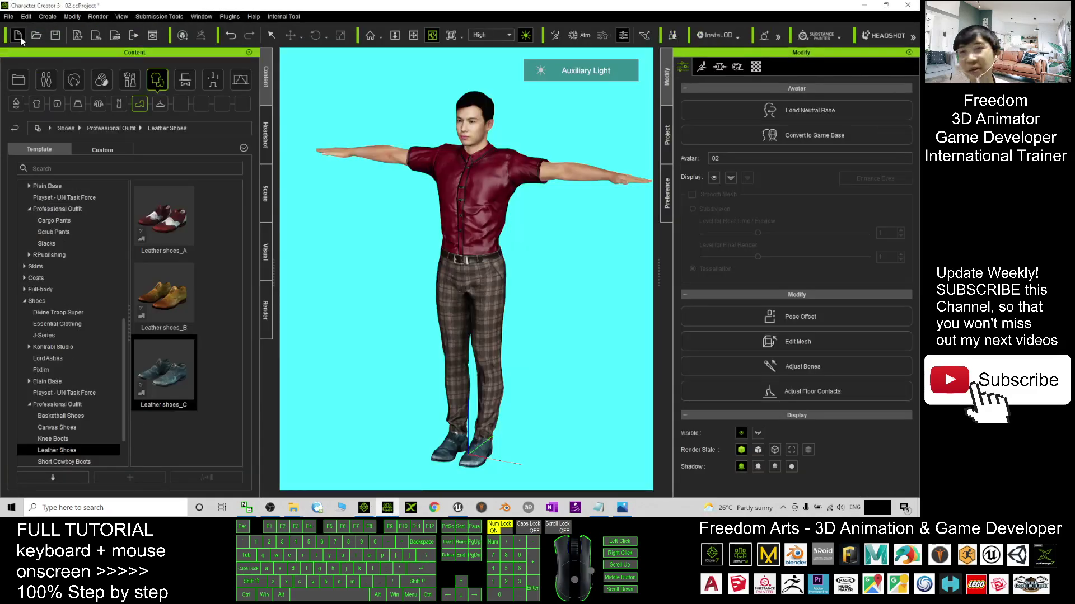
left_click(102, 37)
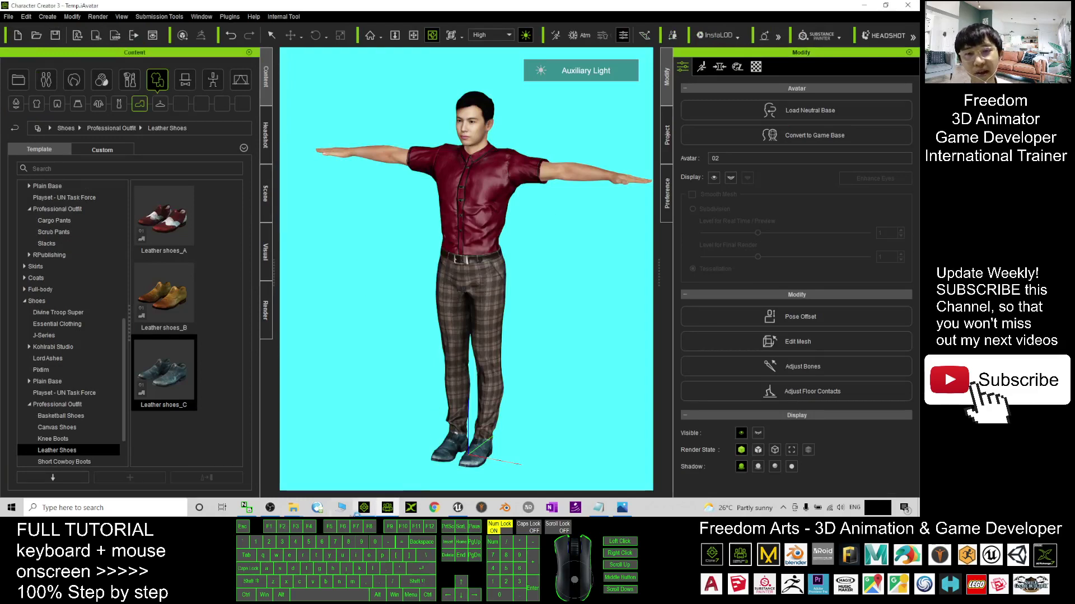
left_click(363, 509)
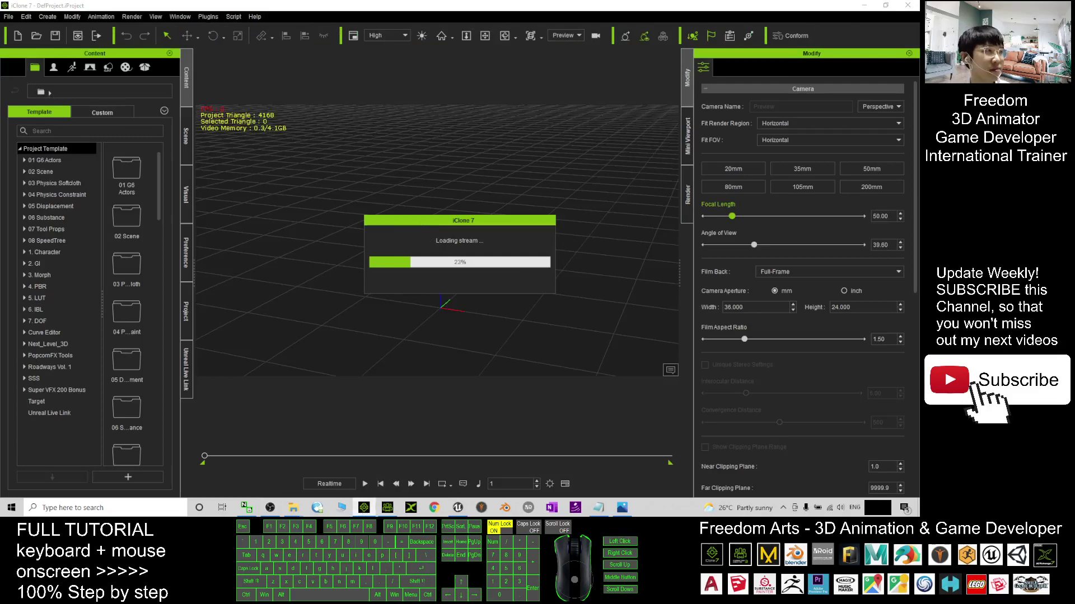
Bring the loaded avatar into the iClone scene, frame it with C, and view it from the front.
left_click(485, 224)
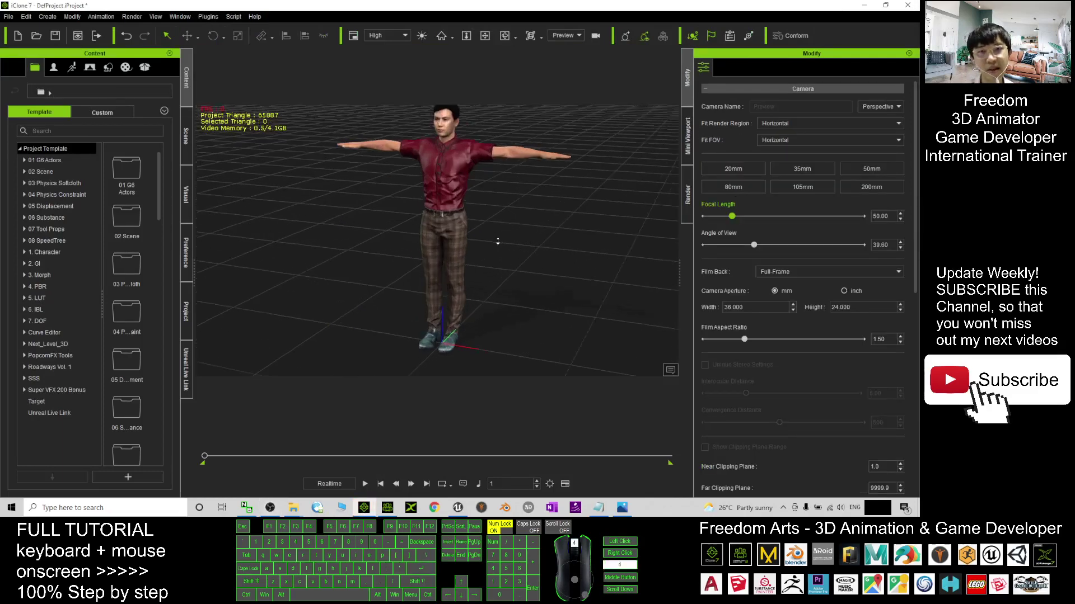
scroll(497, 241, "up", 6)
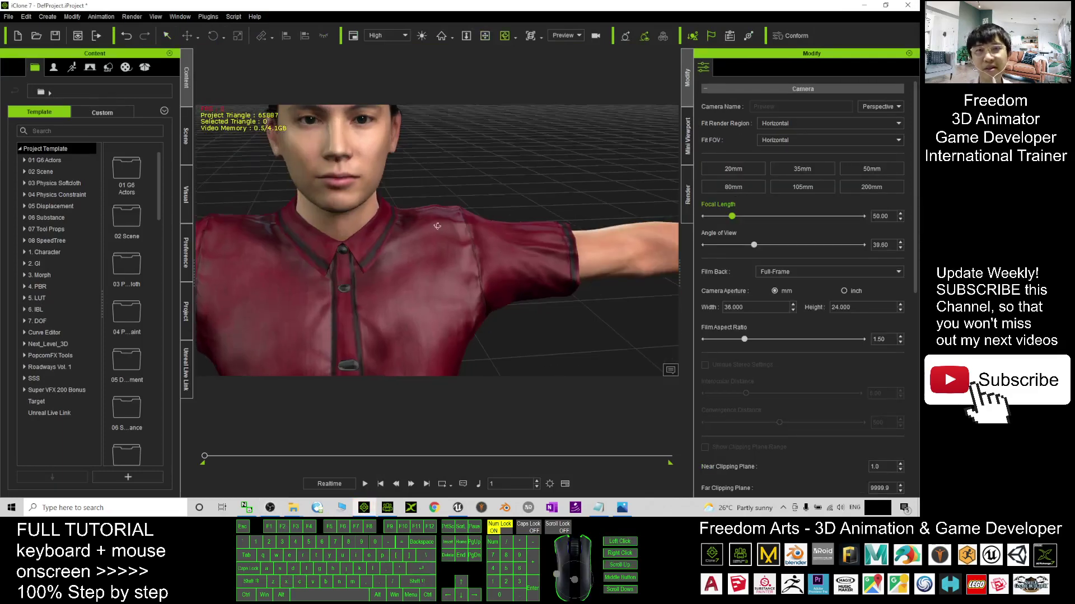
key("c")
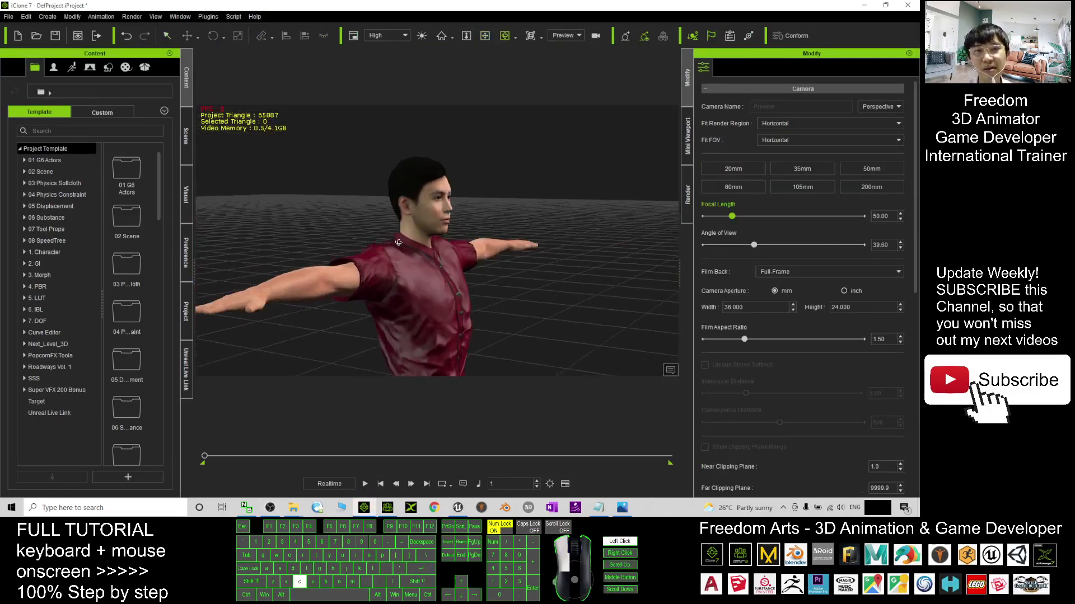
left_click_drag(398, 243, 325, 245)
left_click(393, 509)
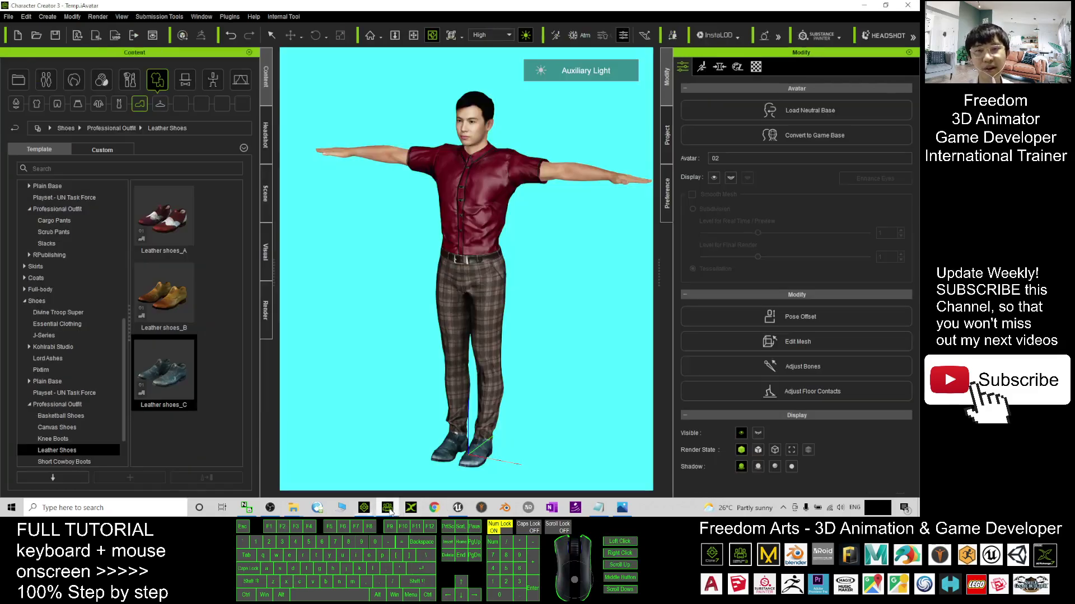
Use Save Project As to store the dressed avatar as 'asian man 02 clothes' on the Desktop.
left_click(9, 16)
left_click(52, 83)
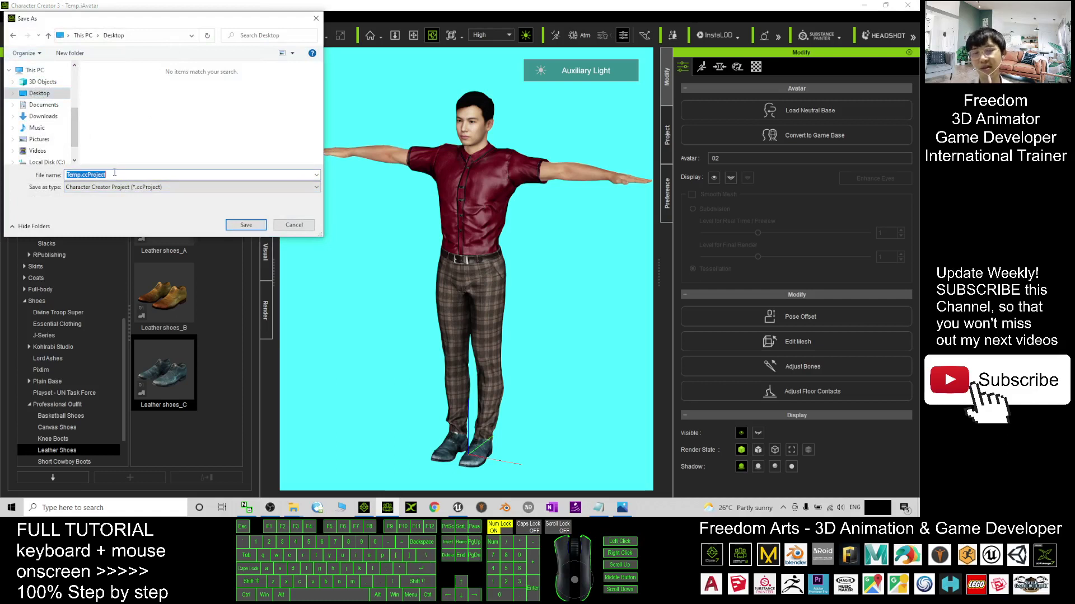
type("asian men")
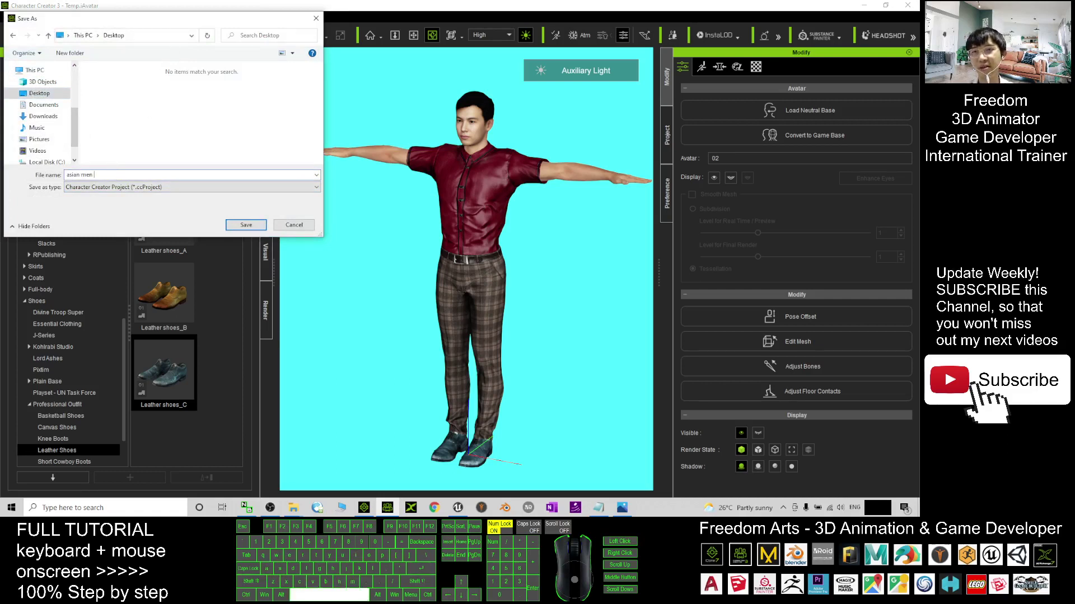
key("BackSpace")
key("BackSpace")
key("BackSpace")
type("an 0")
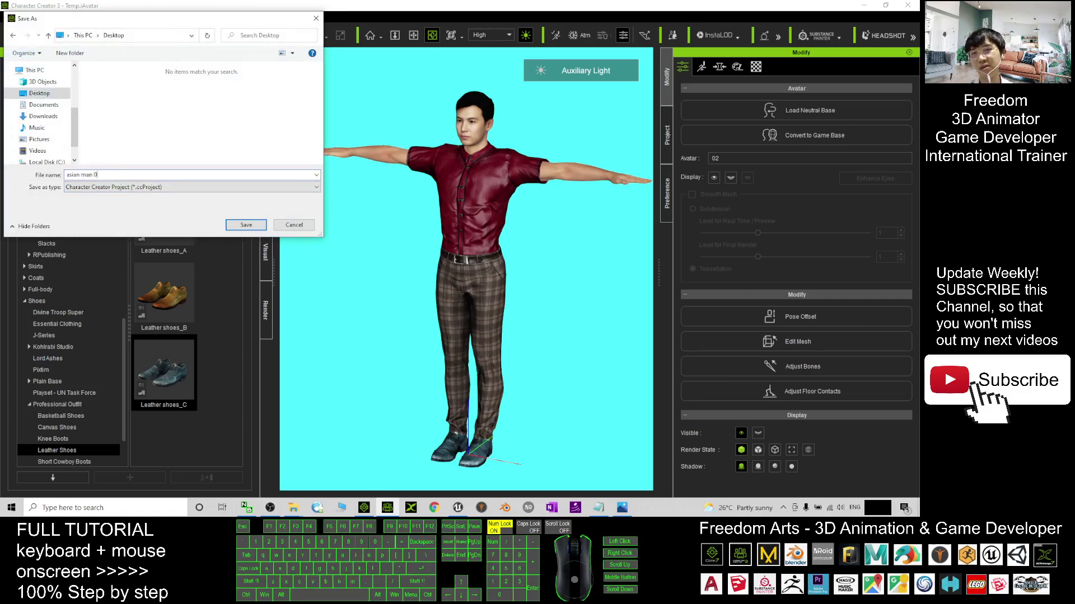
type("2 clothes")
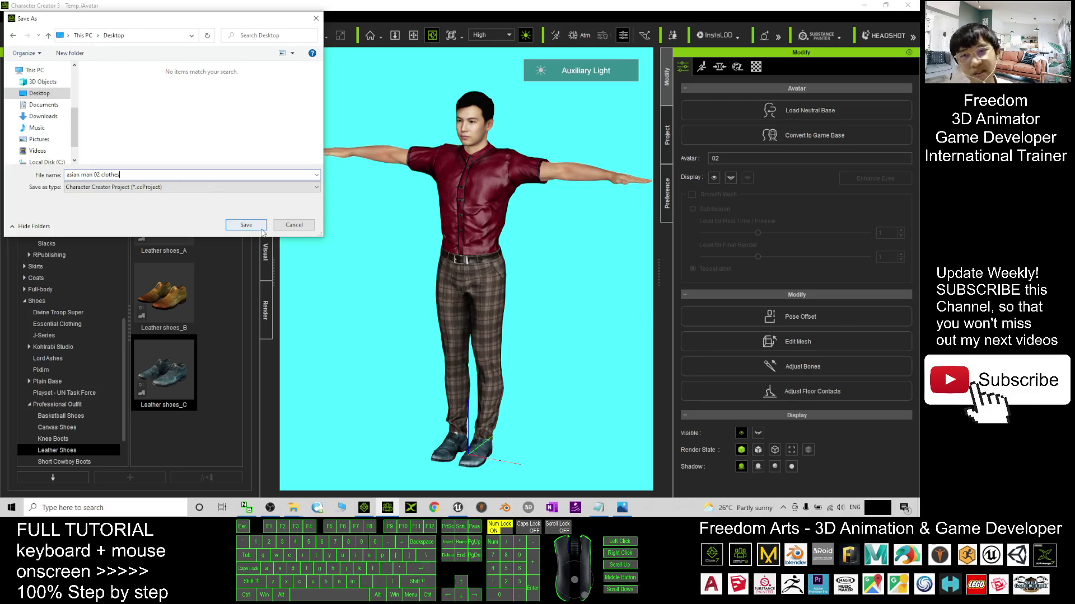
left_click(246, 225)
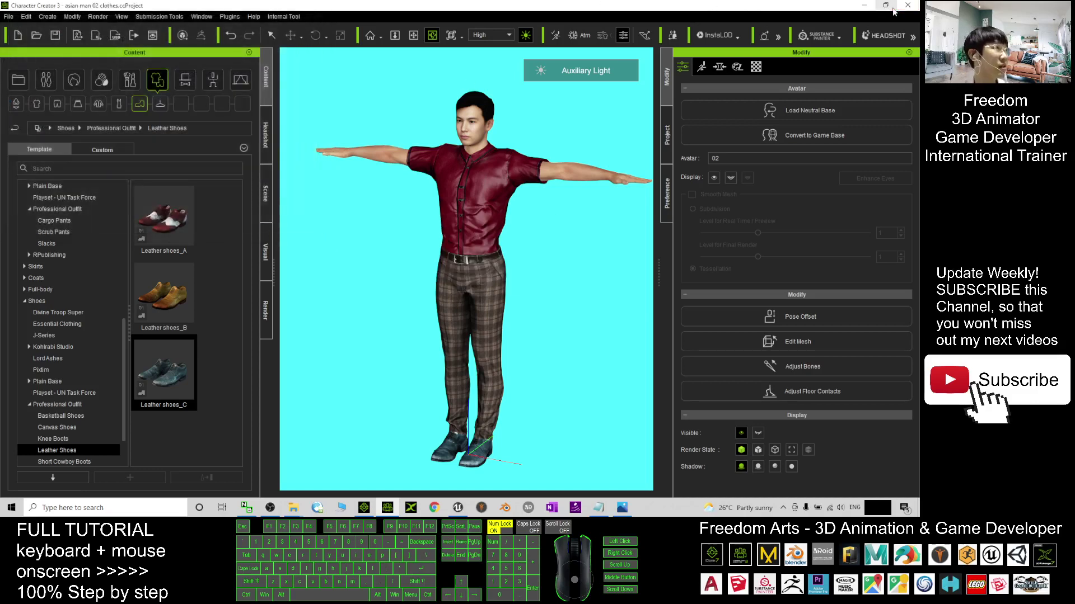
Close Character Creator 3, show iClone's Unreal Live Link transfer list, and bring Notes.txt forward.
left_click(907, 6)
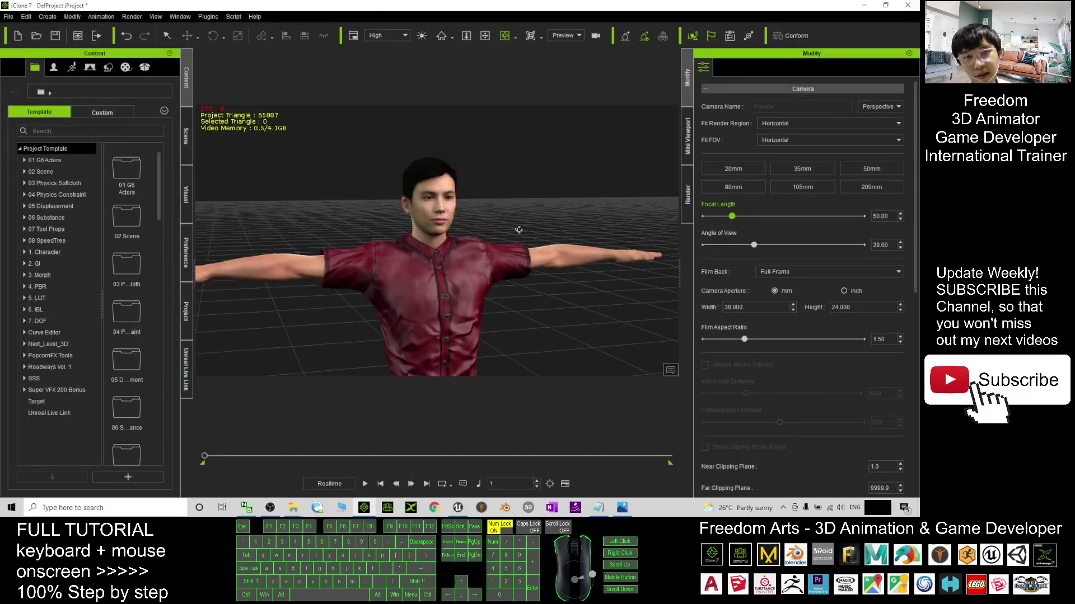
left_click_drag(541, 267, 255, 341)
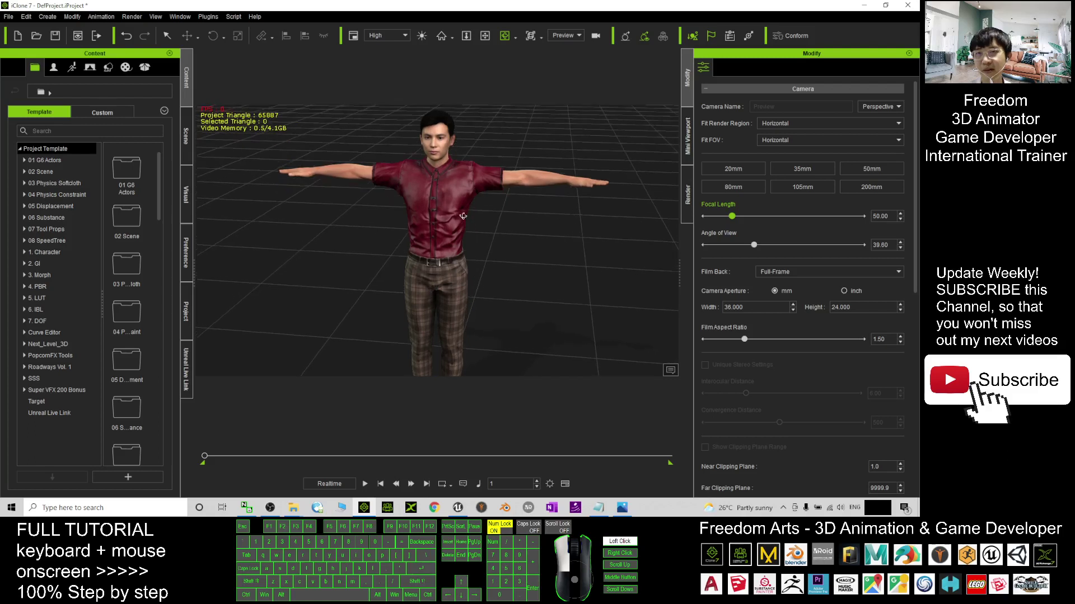
left_click(186, 370)
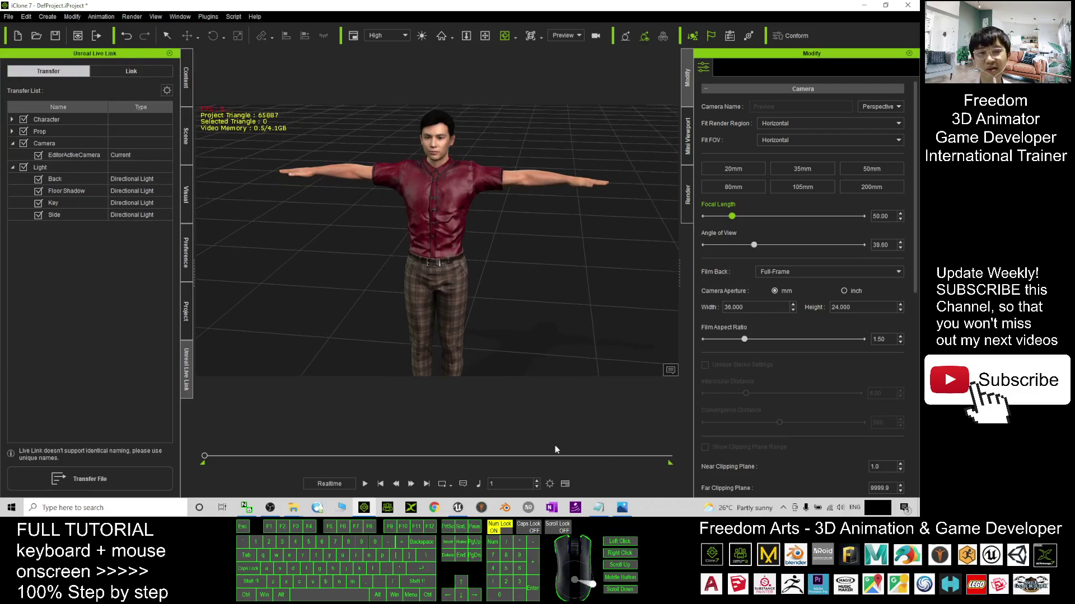
left_click(608, 508)
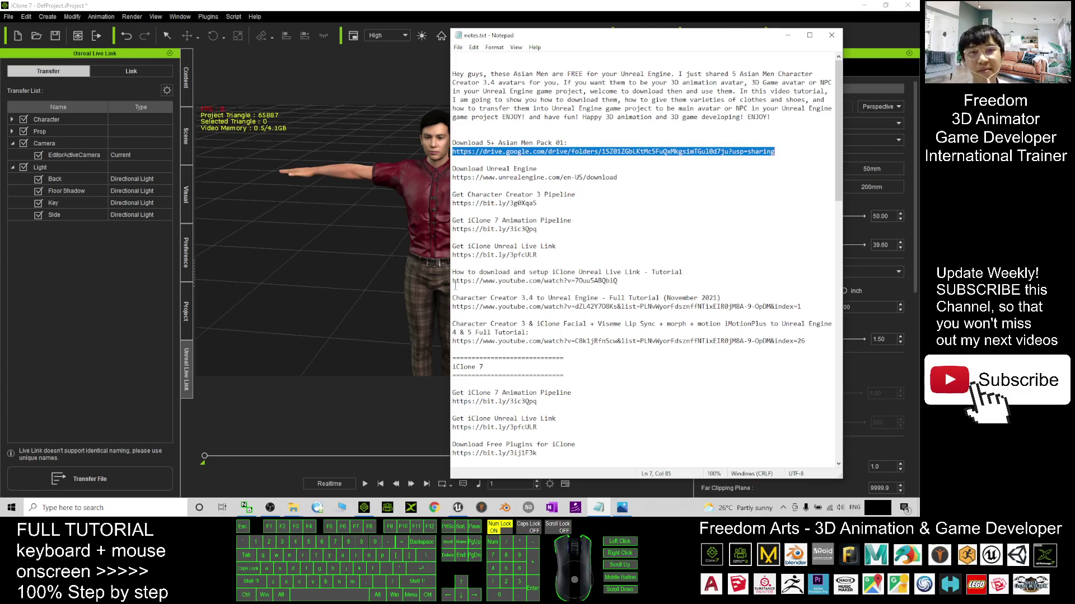
Highlight the iClone Unreal Live Link tutorial title and URL in Notes.txt, then return to iClone.
left_click_drag(454, 281, 618, 281)
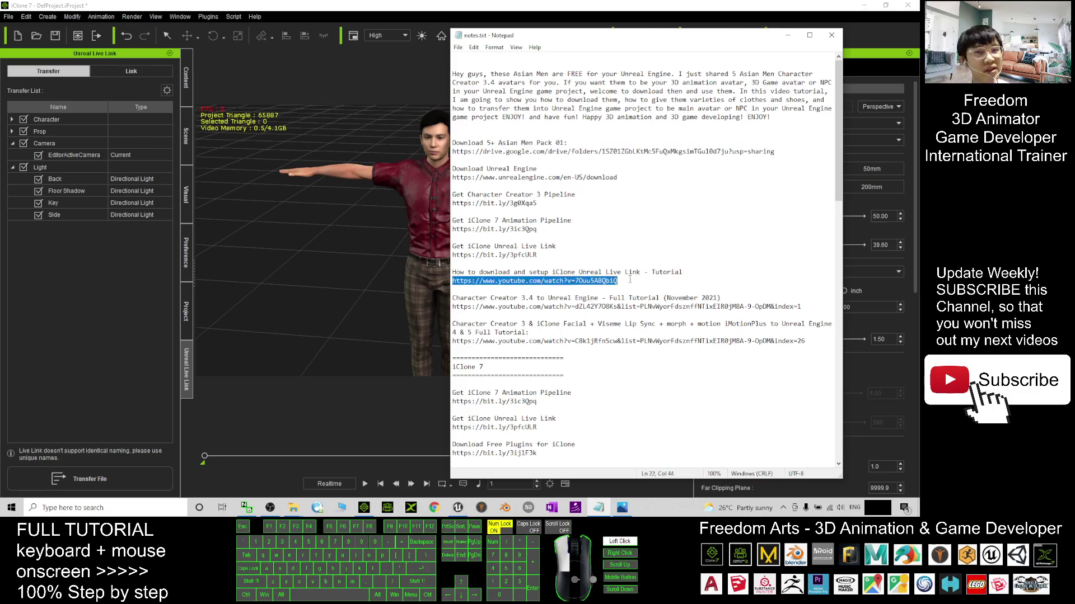
left_click_drag(682, 272, 641, 272)
mouse_move(458, 272)
left_mouse_down()
mouse_move(661, 275)
mouse_move(453, 273)
mouse_move(471, 280)
mouse_move(456, 281)
left_mouse_up()
left_click(560, 273)
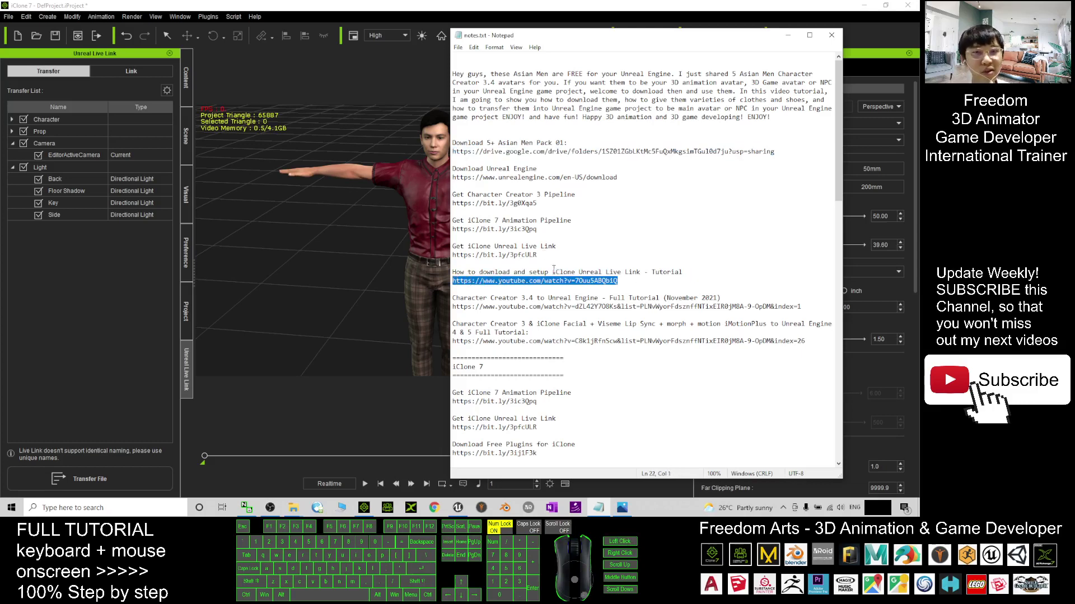
left_click_drag(548, 273, 660, 277)
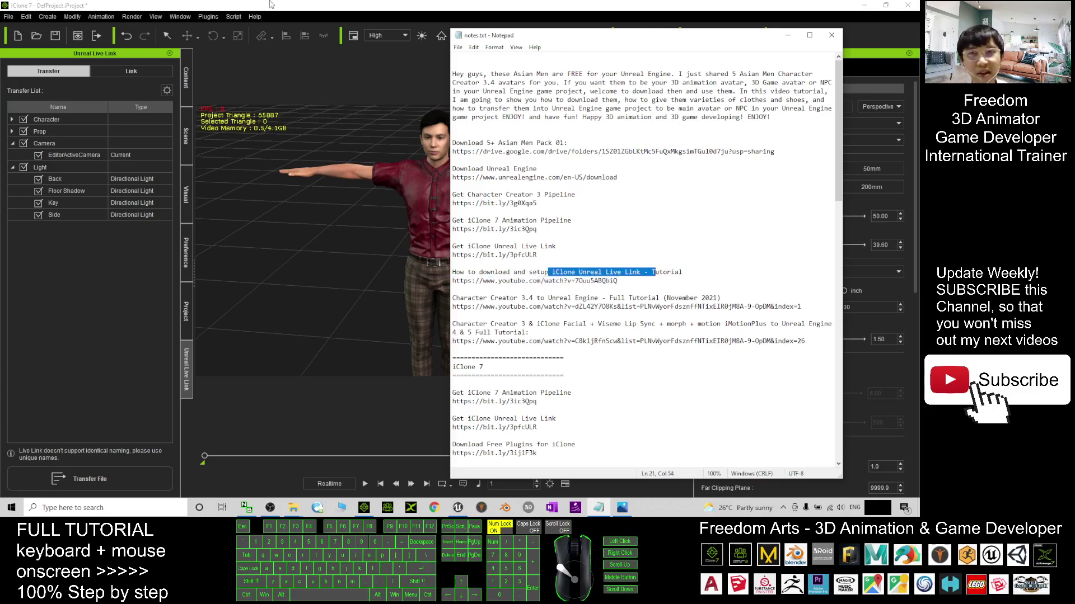
left_click(278, 6)
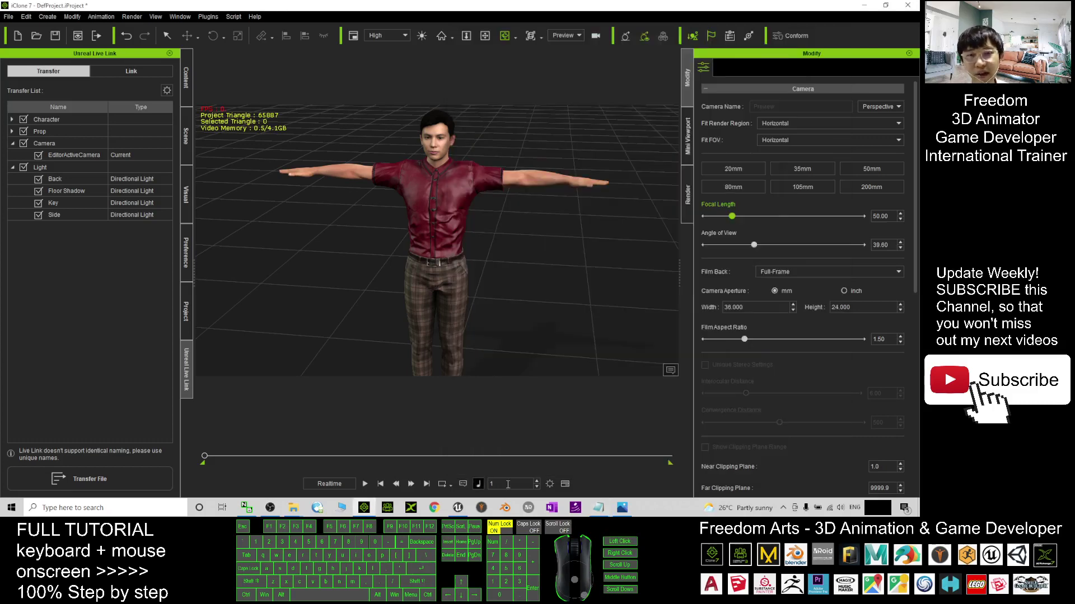
Move Unreal's Content Browser up to the Content root folder, then go back to iClone.
left_click(457, 509)
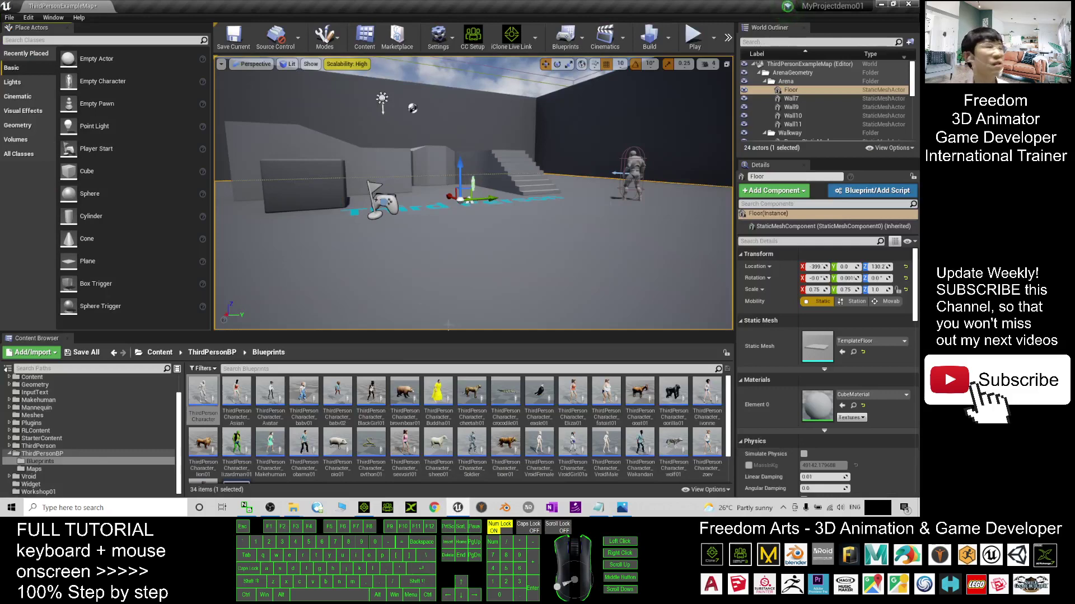
left_click(159, 352)
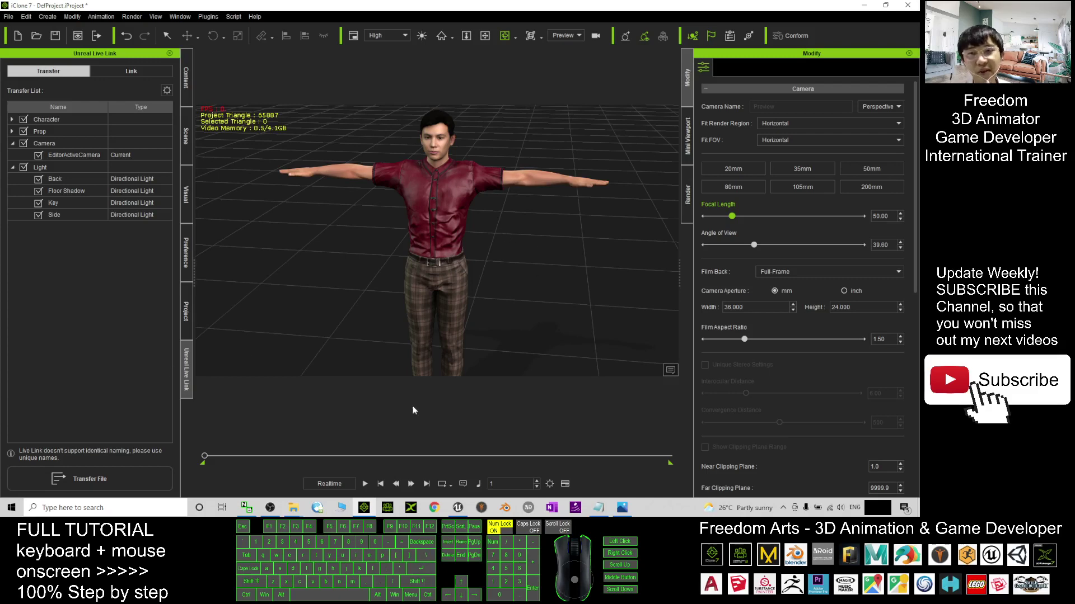
left_click(458, 508)
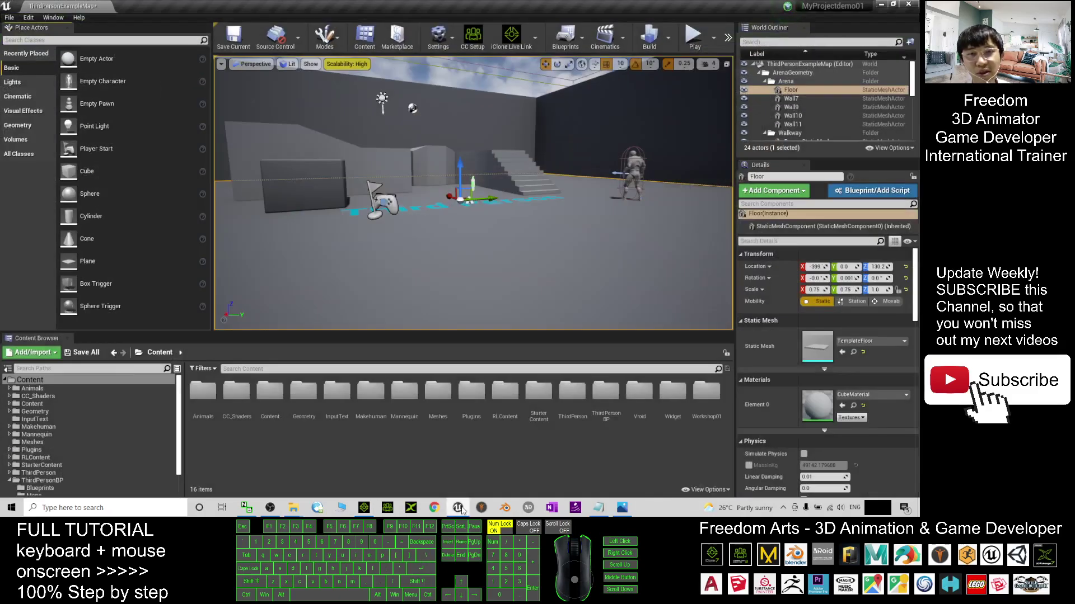
left_click(457, 508)
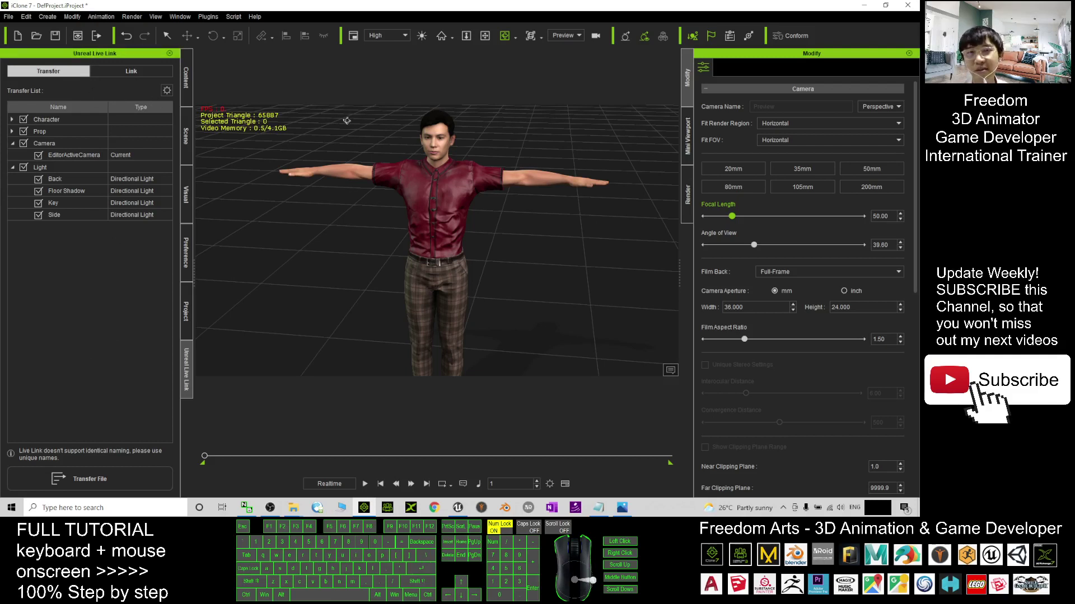
Rename the avatar '02' in the Scene list to 'AsianMen02b' and reopen the Unreal Live Link list.
left_click(190, 151)
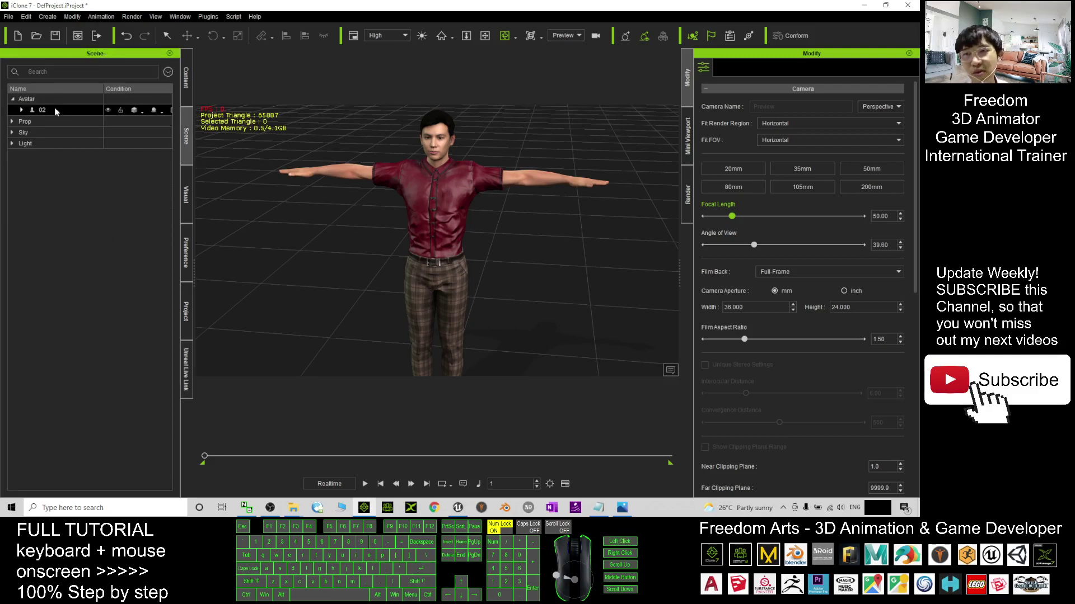
left_click(49, 109)
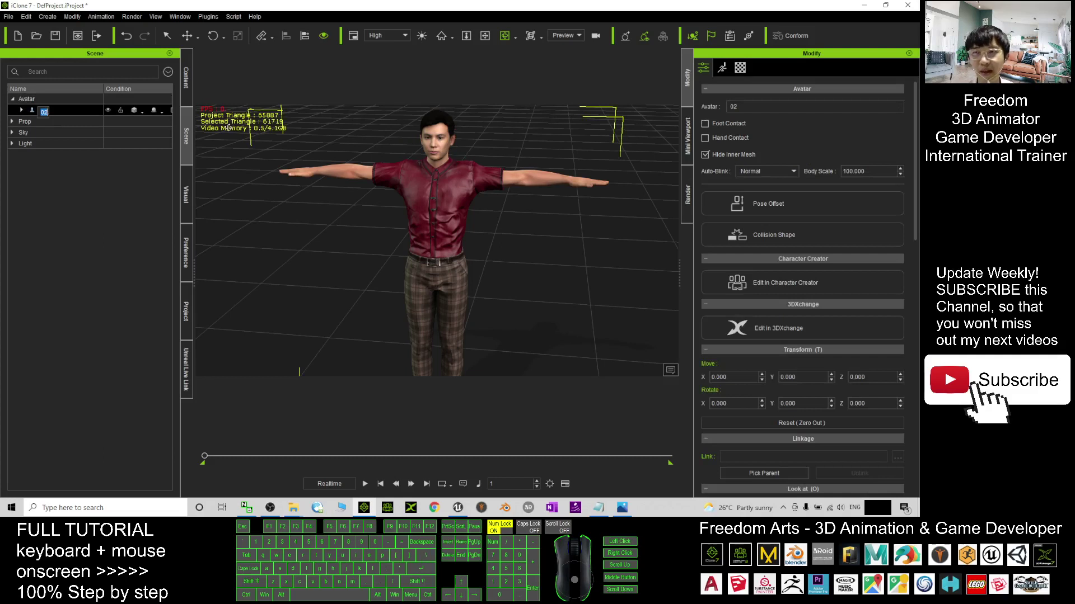
type("Ais")
key("BackSpace")
key("BackSpace")
type("sianMen02")
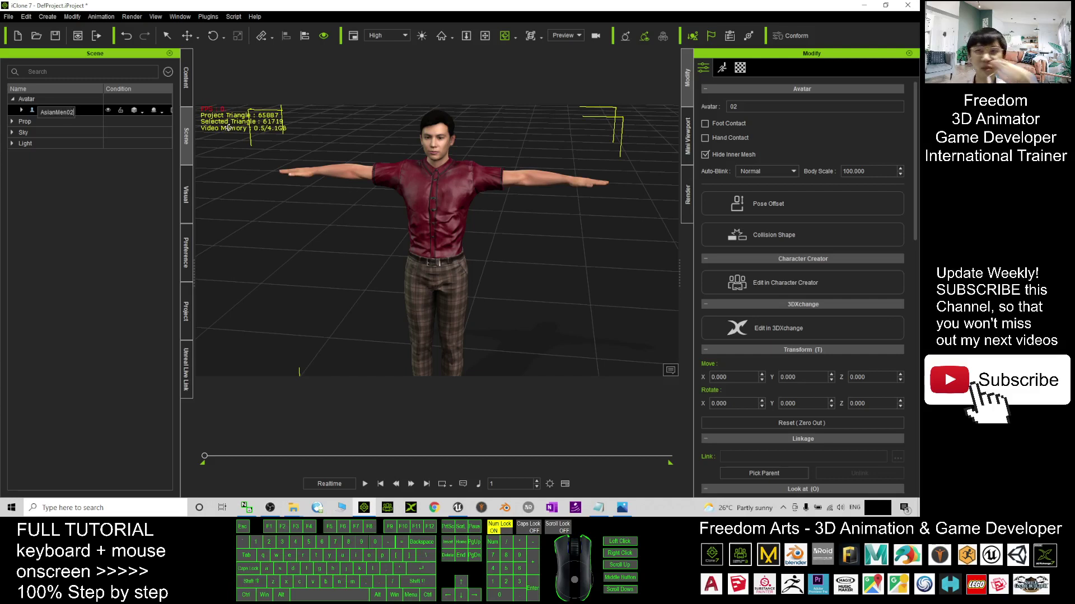
type("b")
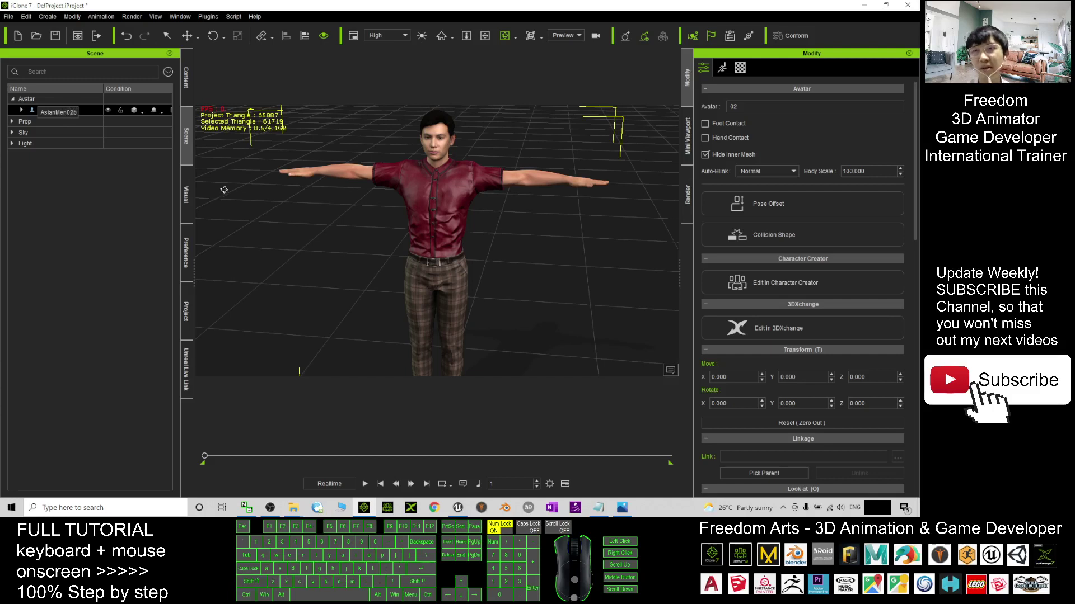
left_click(110, 213)
left_click(71, 112)
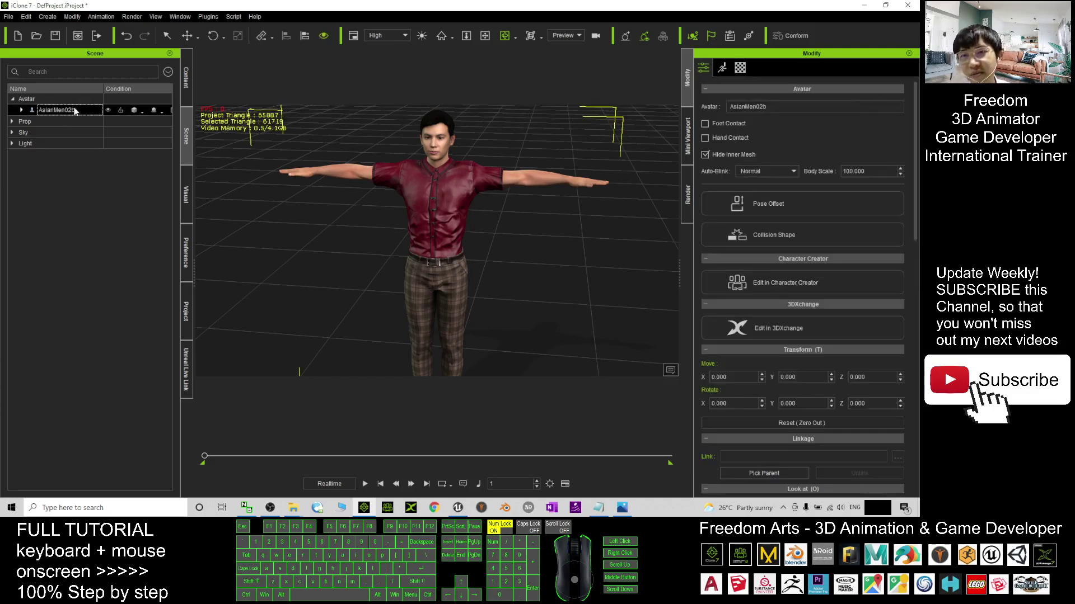
left_click(187, 366)
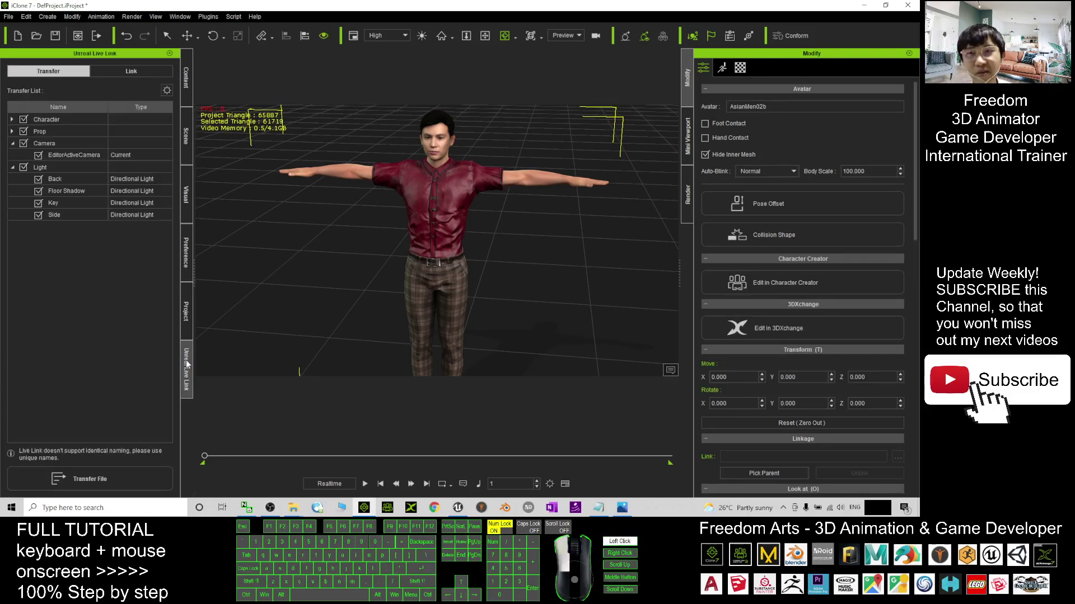
Untick the Character, Prop, Camera and Light categories, then tick only AsianMen02b under Character.
left_click(167, 90)
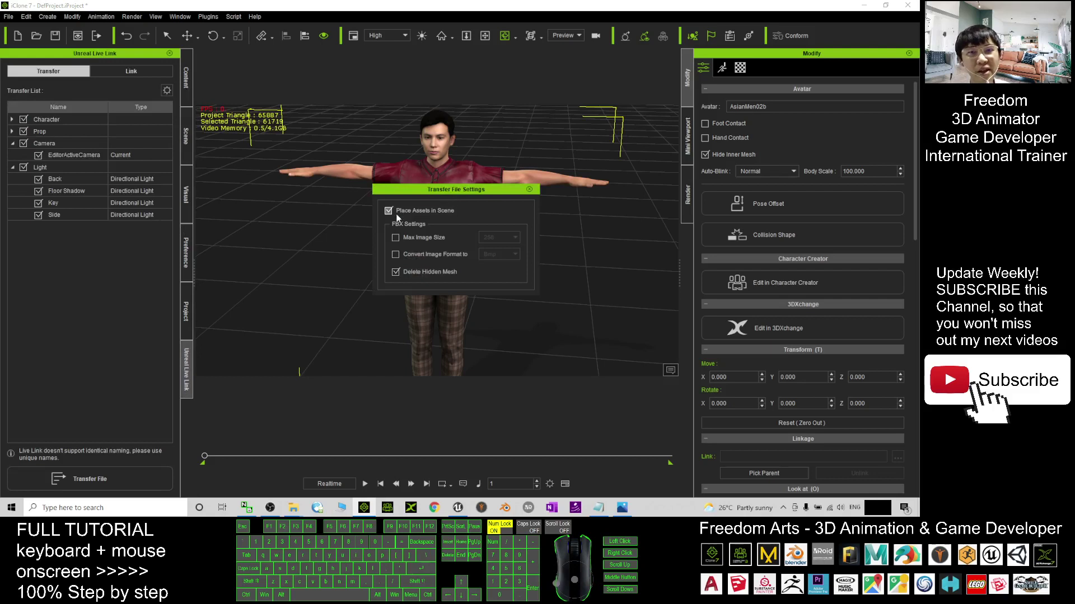
left_click(529, 189)
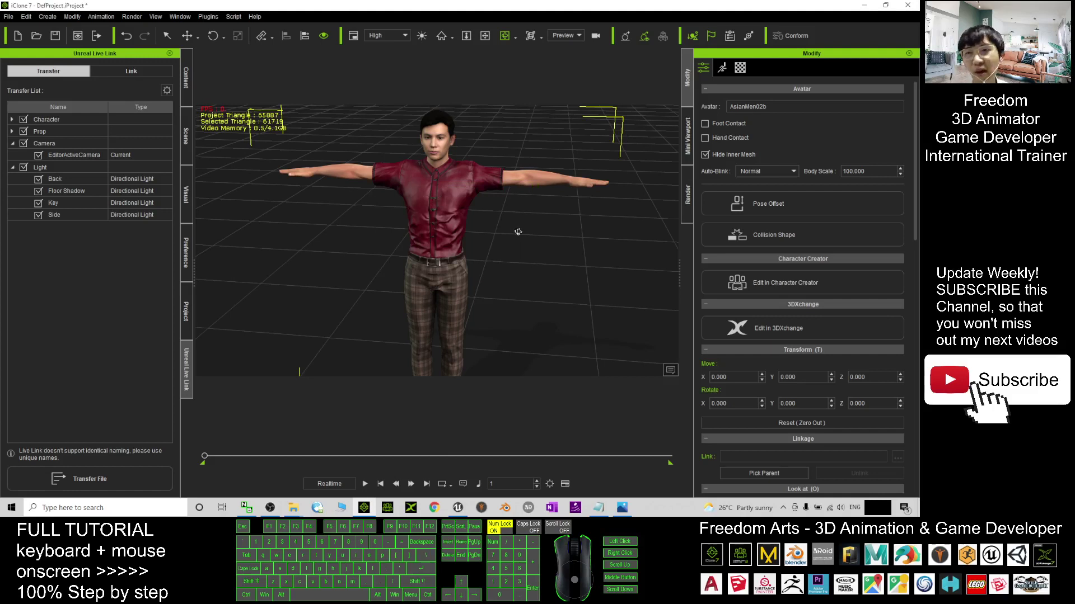
left_click(23, 120)
left_click(23, 132)
left_click(23, 143)
left_click(23, 167)
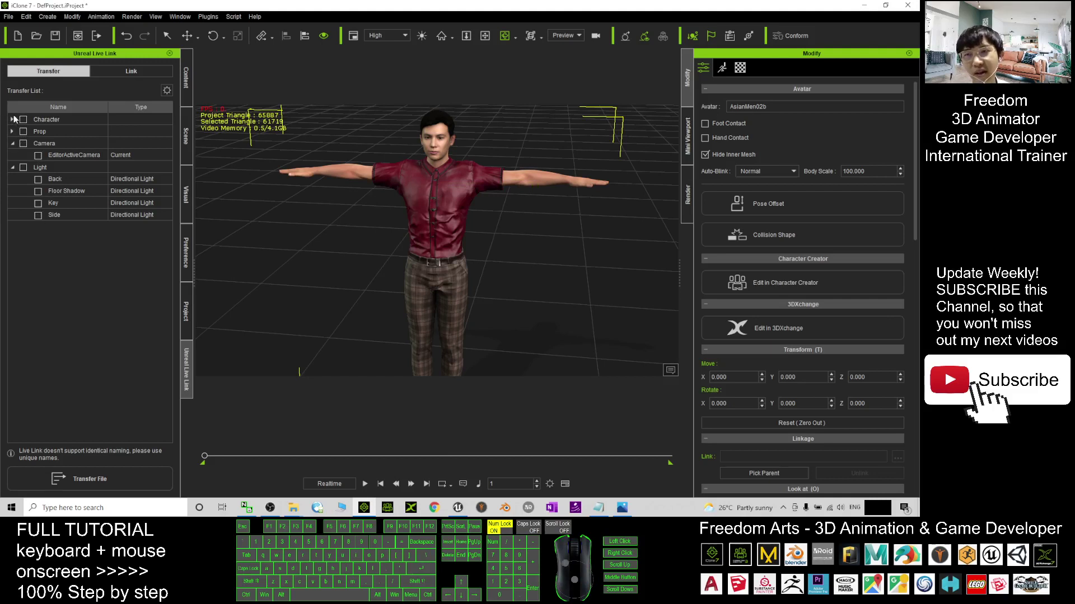
left_click(12, 120)
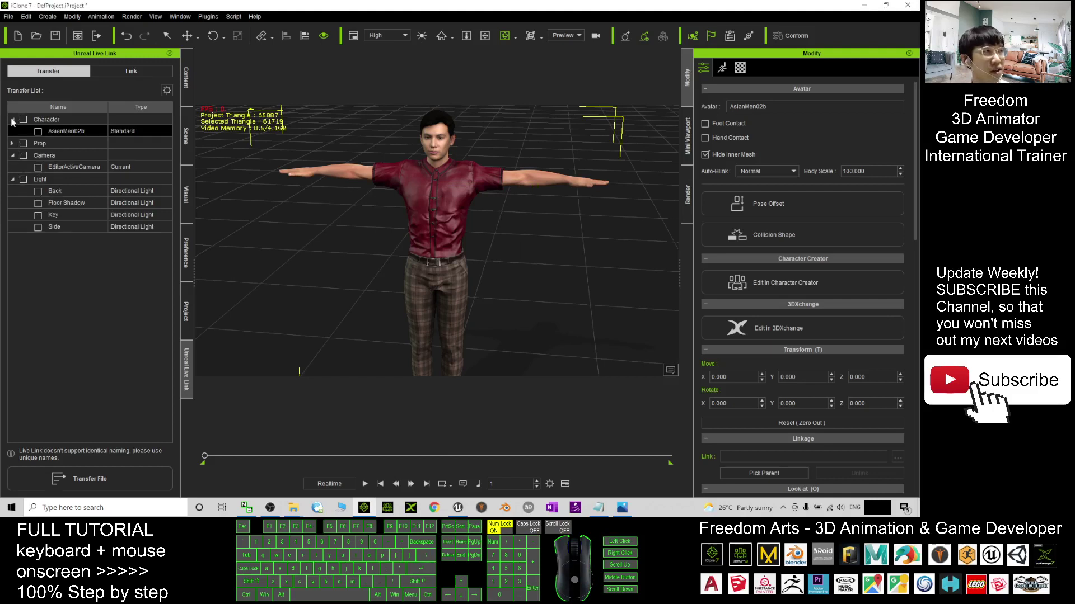
left_click(38, 132)
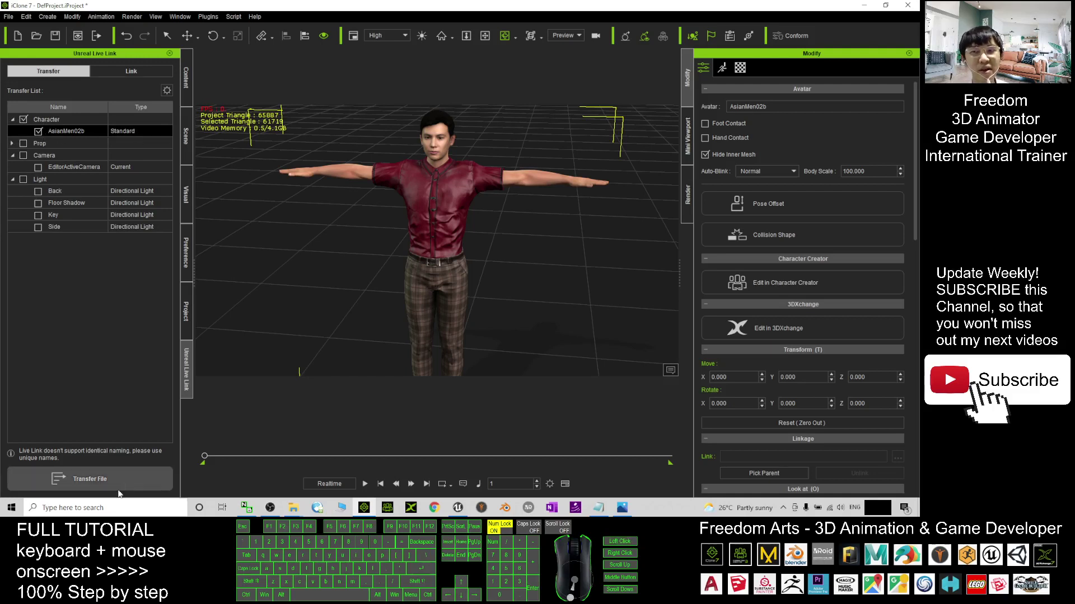
Transfer AsianMen02b to Unreal with Transfer File and bring up the Unreal editor.
left_click(105, 482)
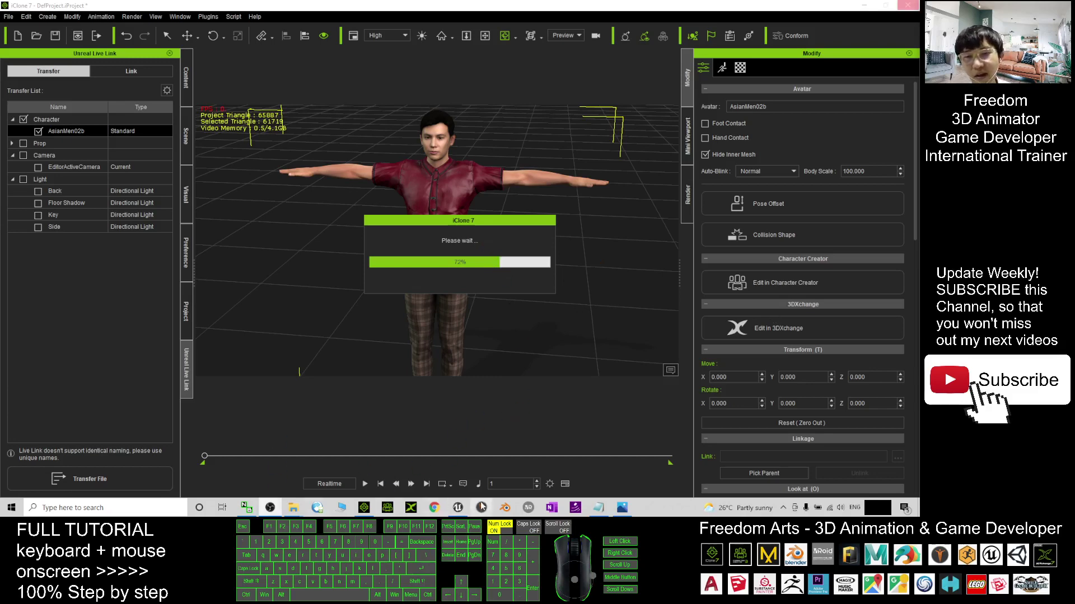
left_click(458, 507)
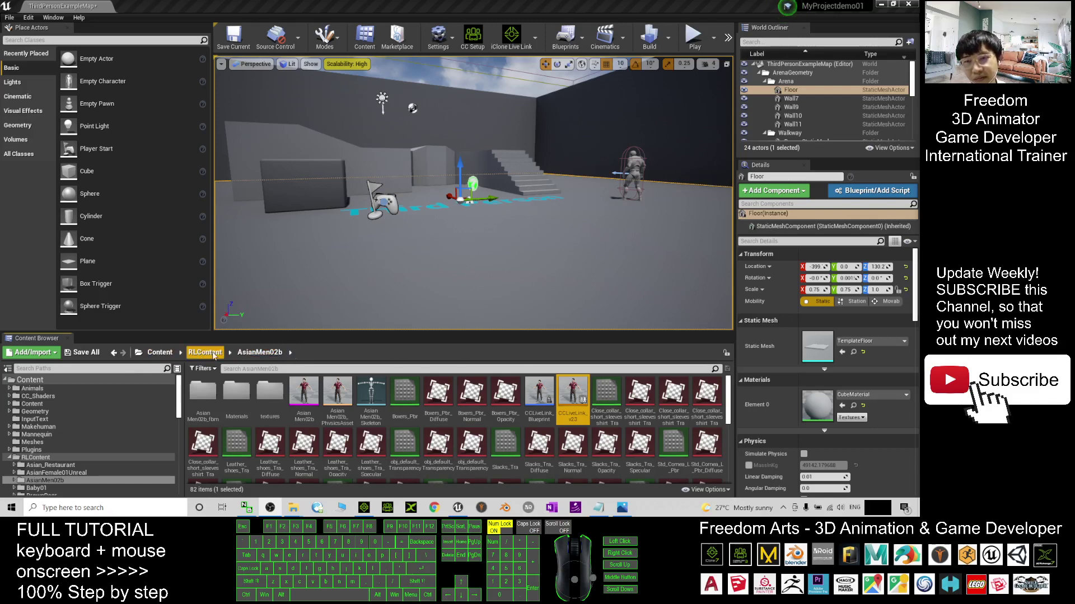
Browse to Content > RLContent > AsianMen02b and open AsianMen02b_Skeleton.
left_click(167, 353)
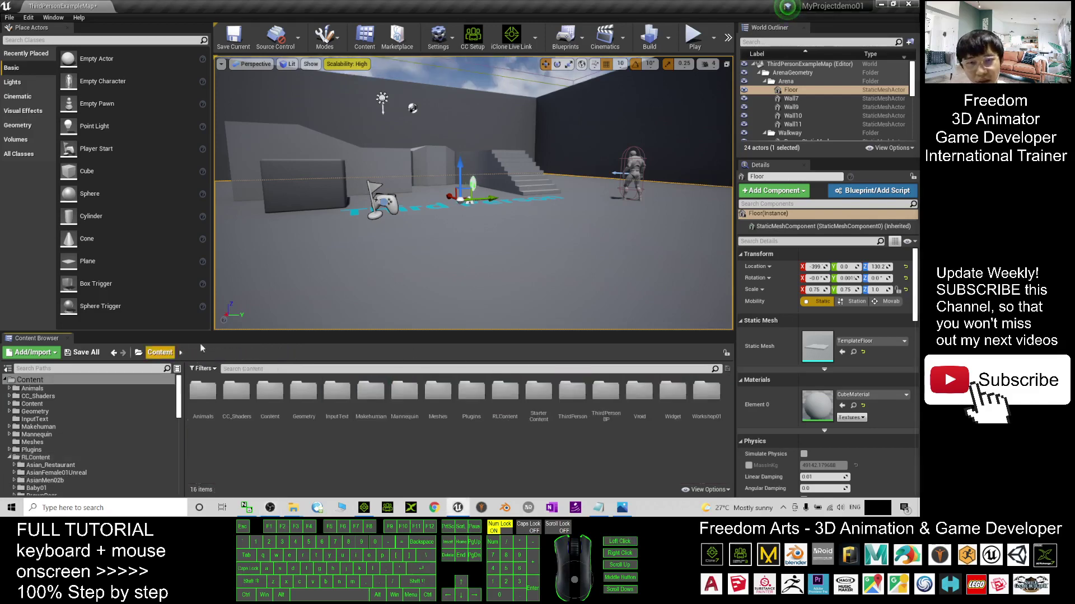
double_click(506, 394)
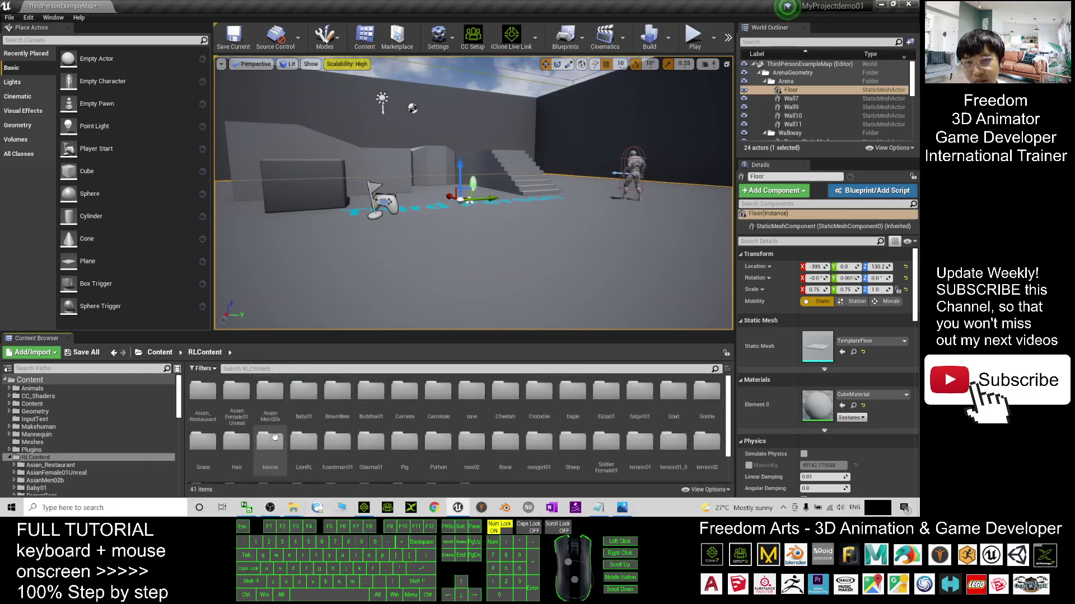
double_click(271, 395)
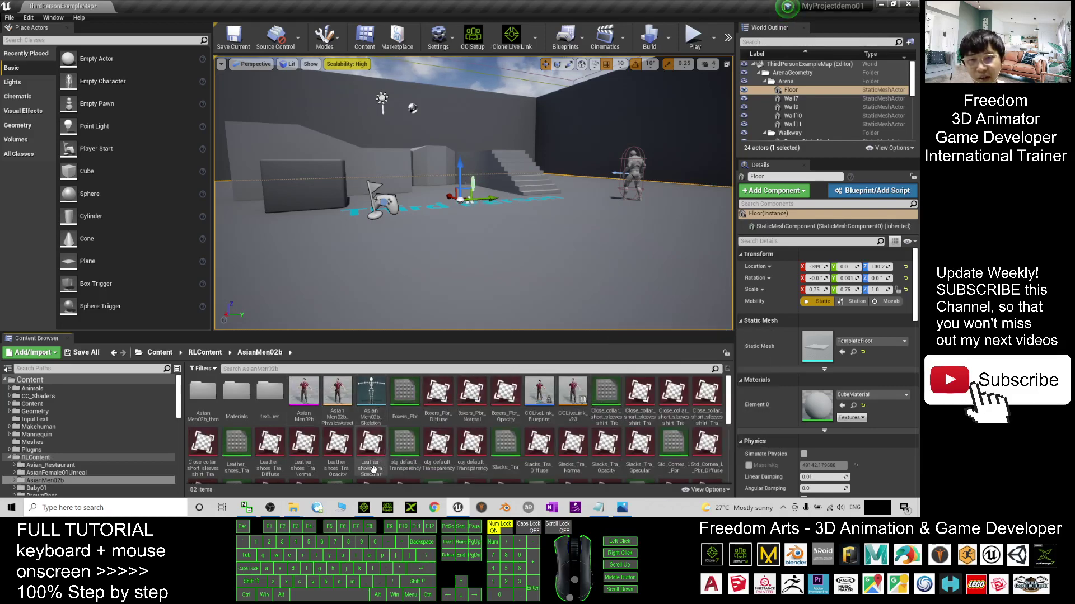
double_click(377, 390)
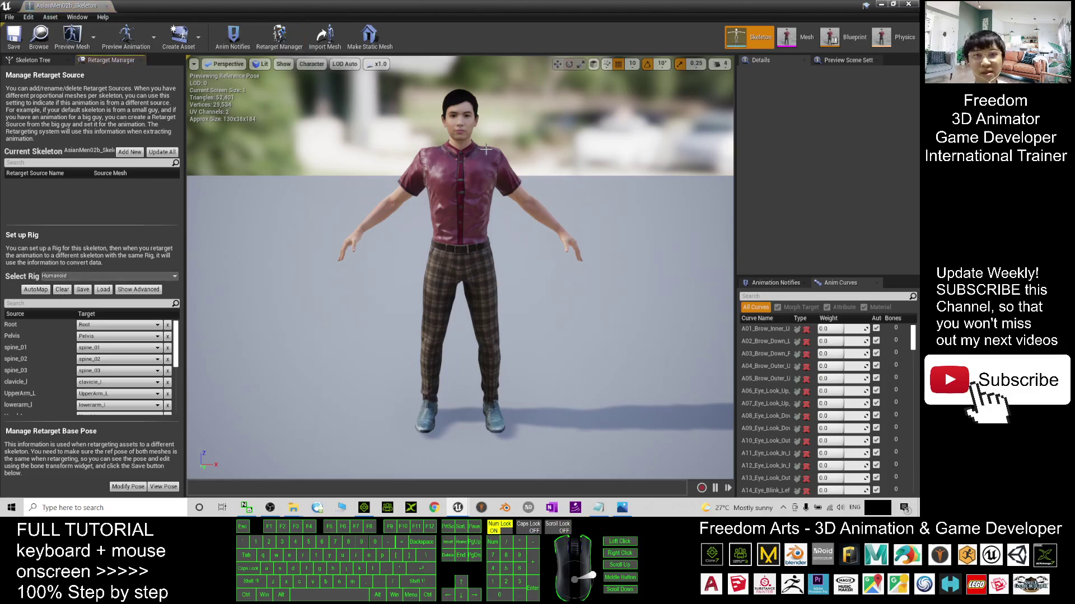
Pan and orbit the AsianMen02b_Skeleton preview to a side view, then close the skeleton editor.
middle_click_drag(520, 271, 532, 315)
left_click_drag(532, 314, 650, 223, "alt")
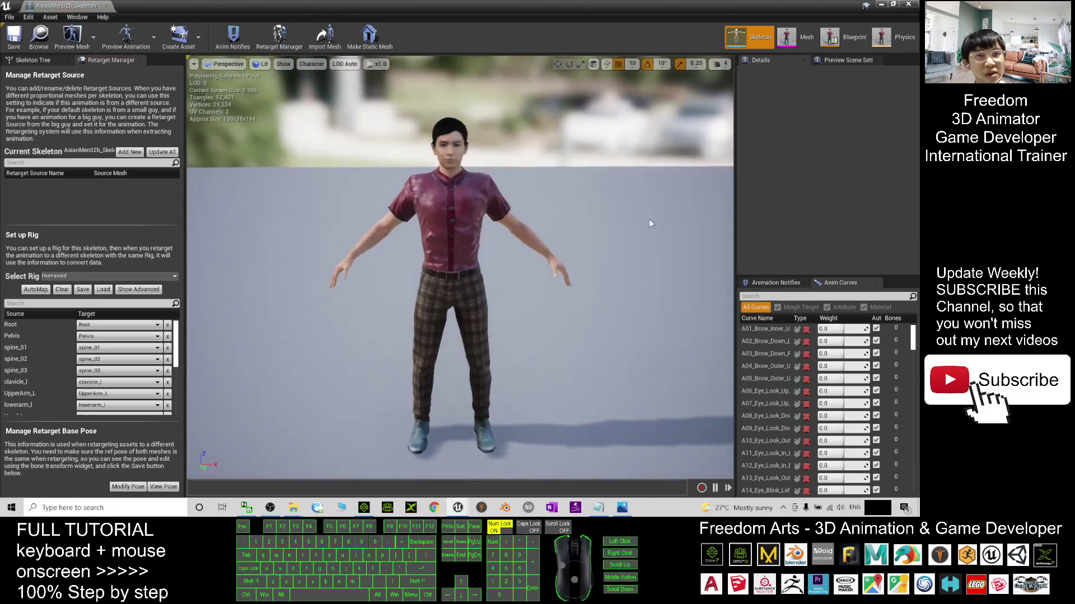
left_click(909, 4)
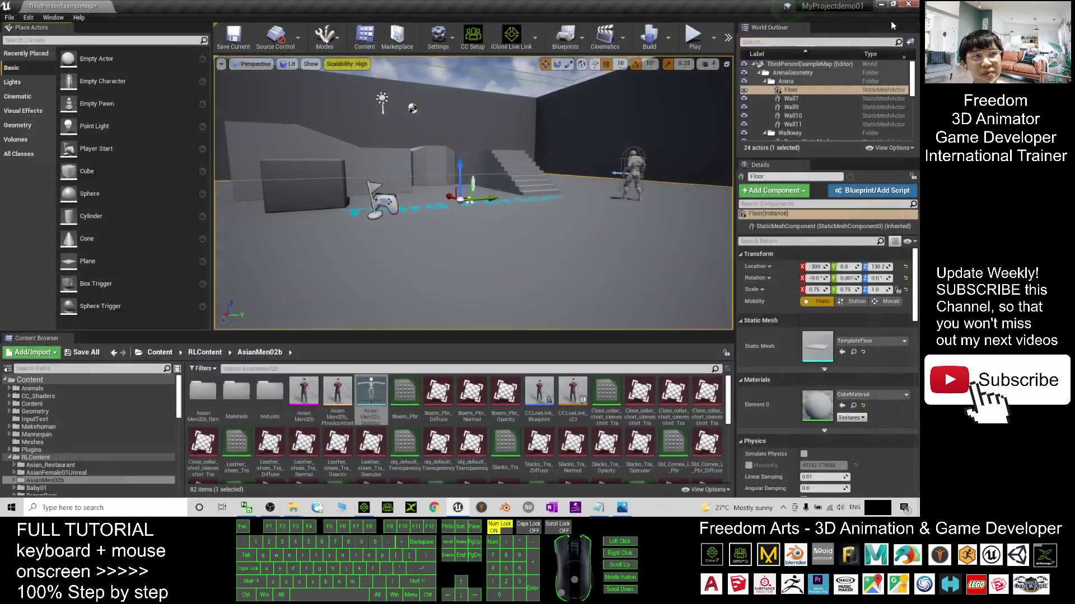
Browse to Content > Mannequin > Character > Mesh and open UE4_Mannequin_Skeleton in the skeleton editor.
left_click(161, 353)
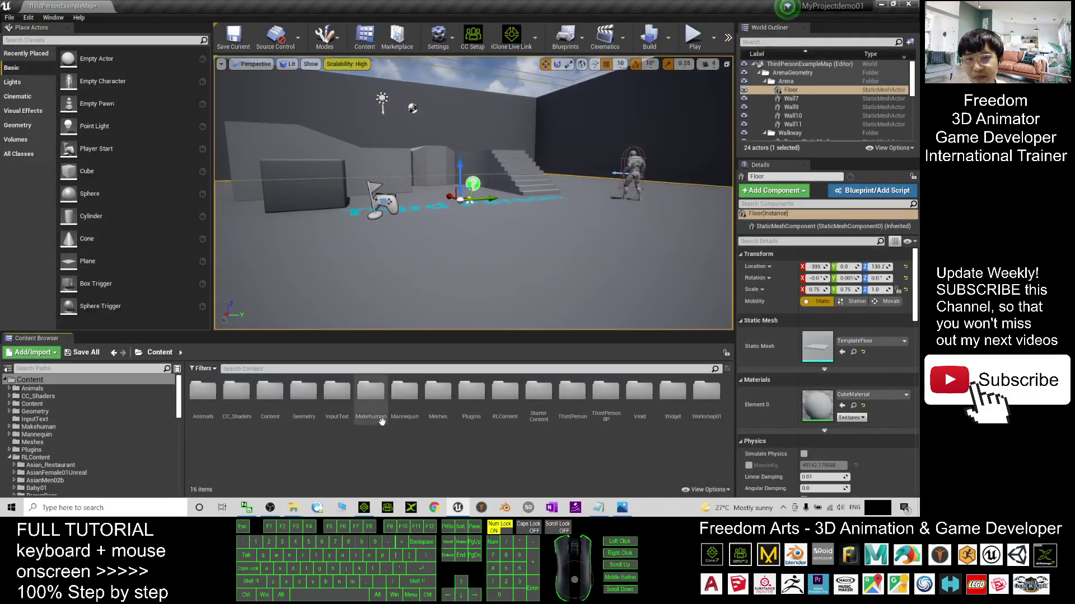
double_click(405, 395)
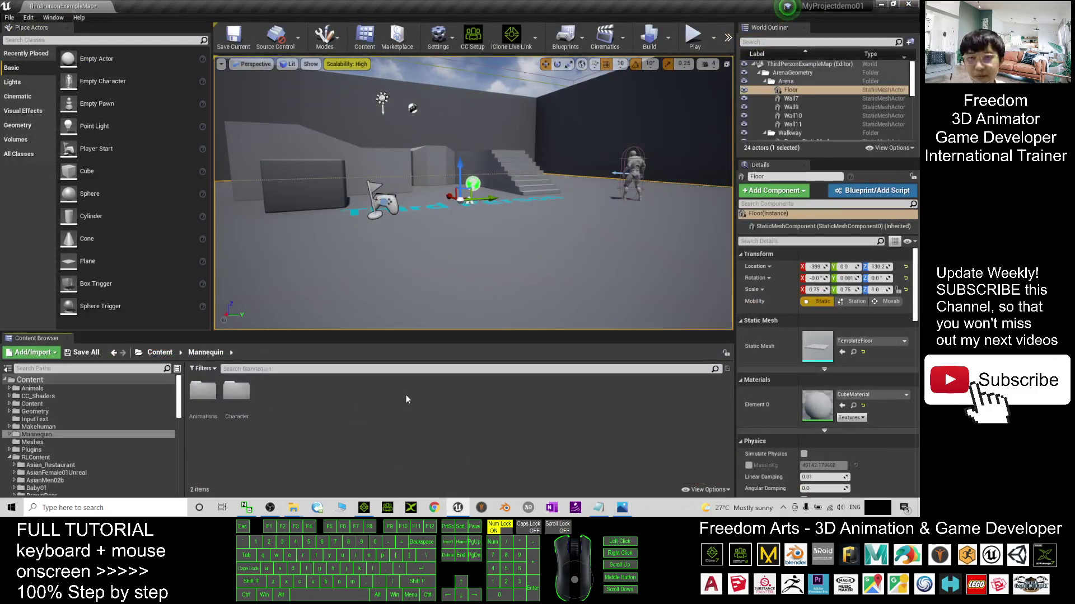
double_click(241, 392)
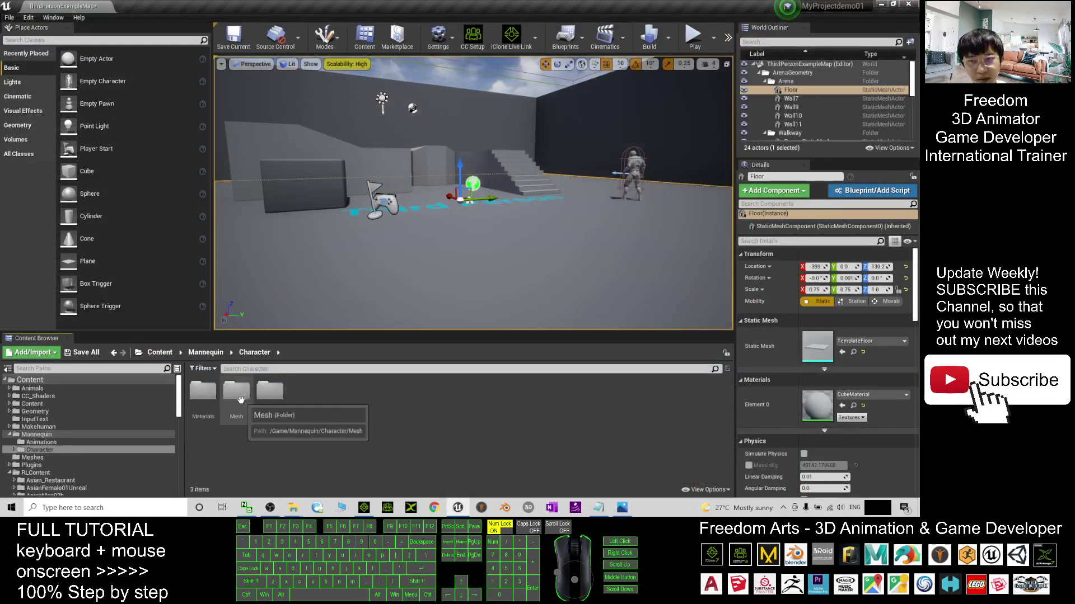
double_click(233, 392)
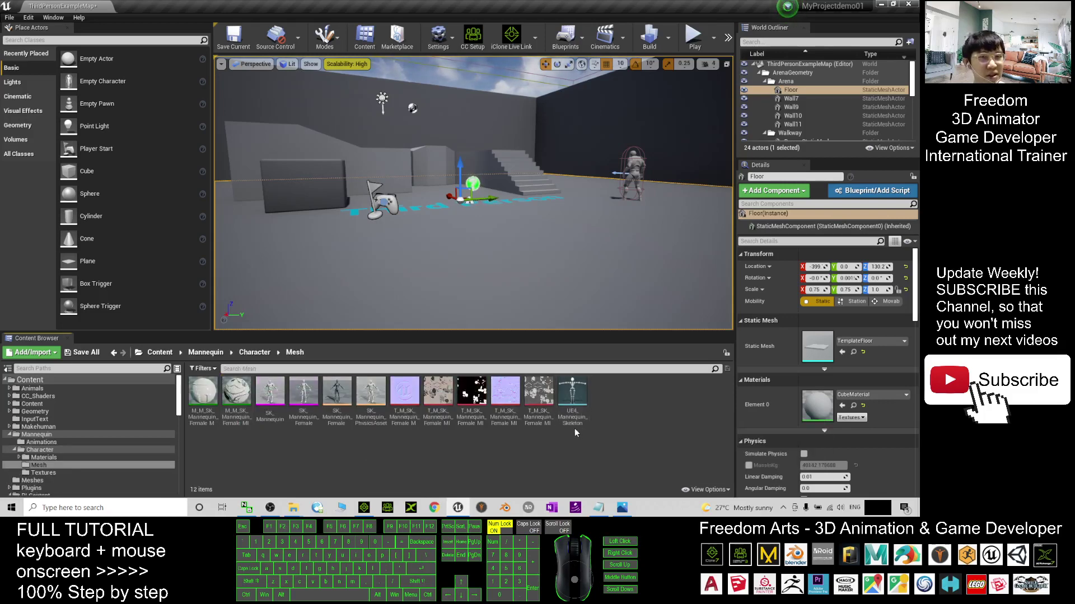
left_click(578, 396)
double_click(579, 396)
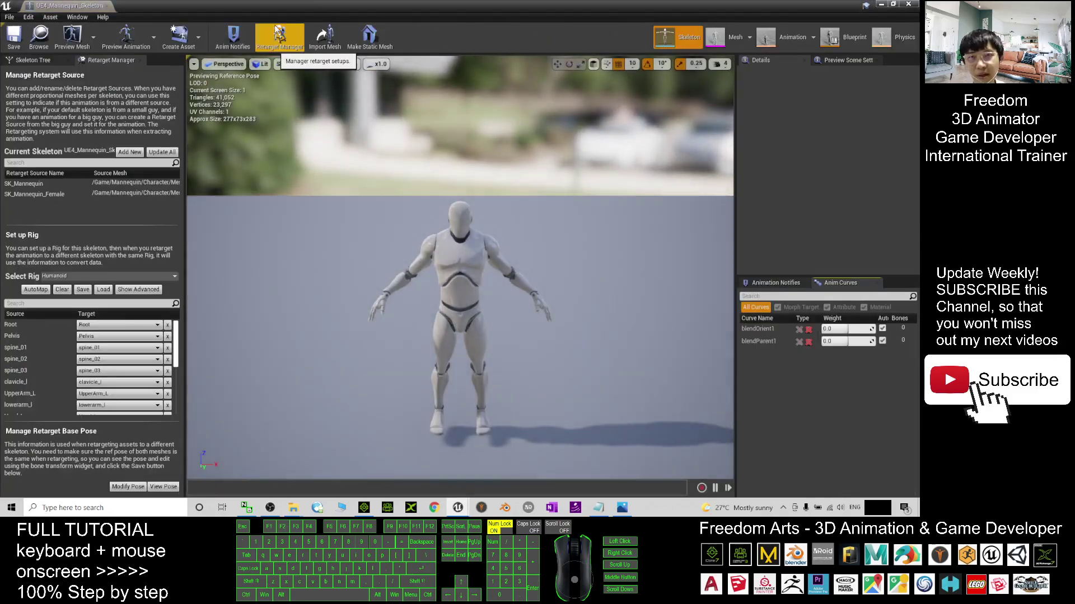
Assign the Humanoid rig in the mannequin skeleton's Retarget Manager, save, and close the skeleton editor.
left_click(275, 27)
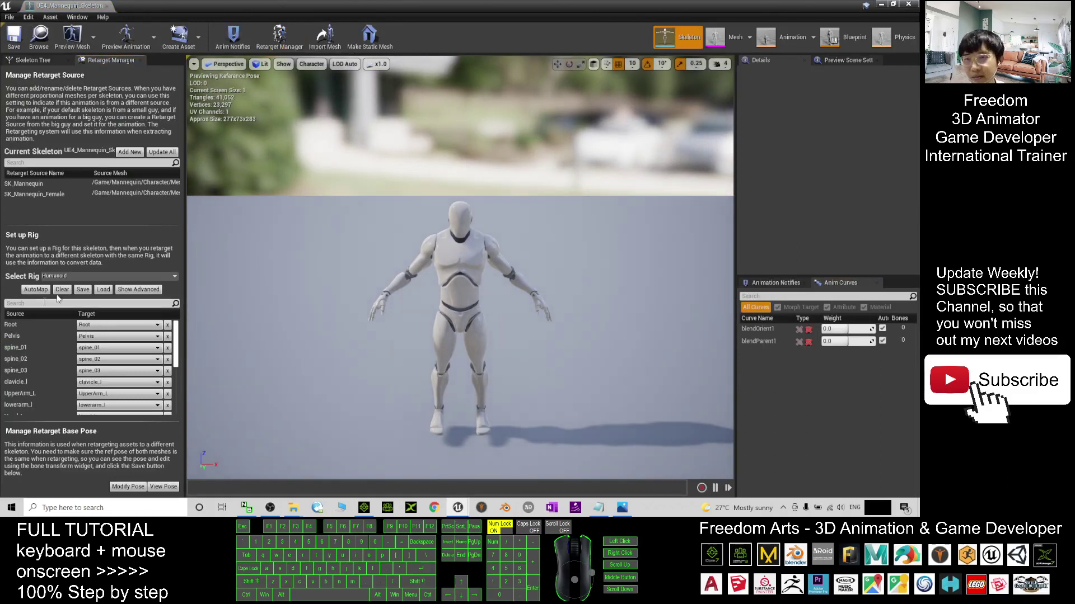
left_click(58, 276)
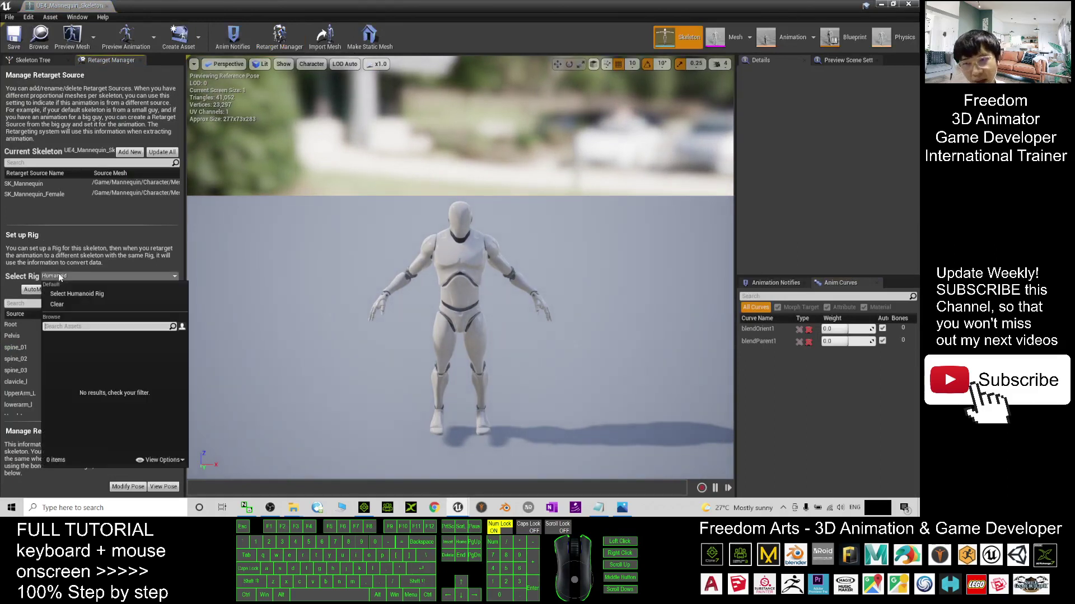
left_click(86, 293)
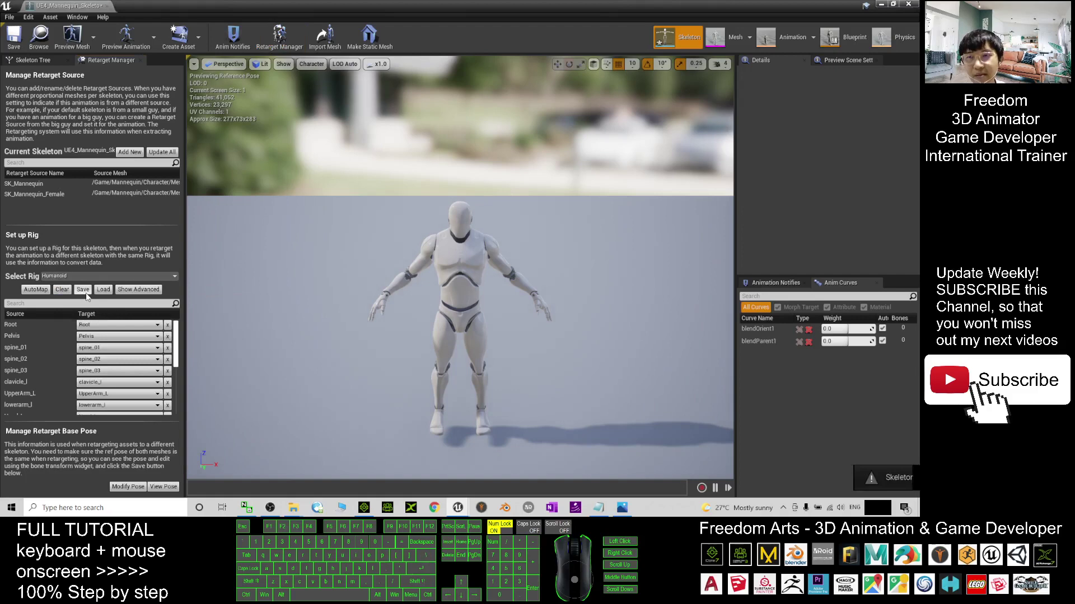
left_click(8, 34)
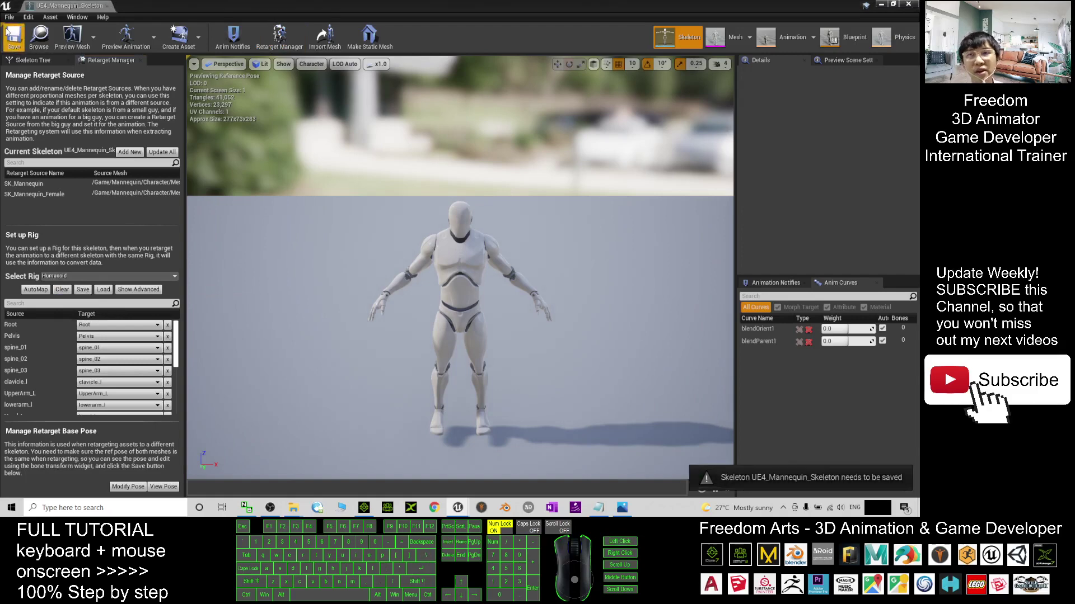
left_click(907, 4)
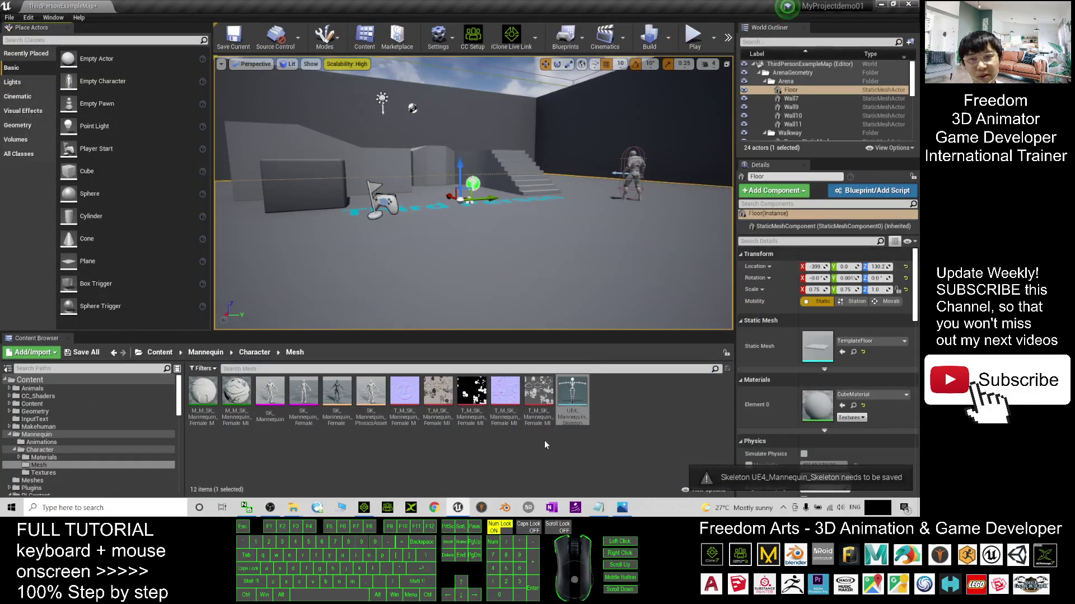